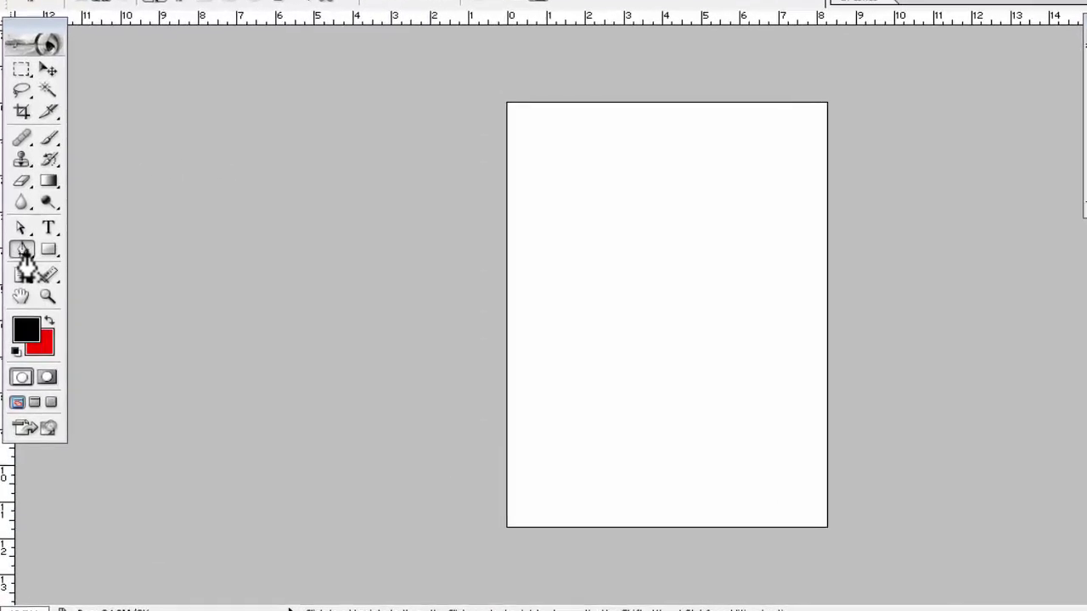
Step: Look through the Pen tool variants and dismiss the Windows color scheme message
click(19, 267)
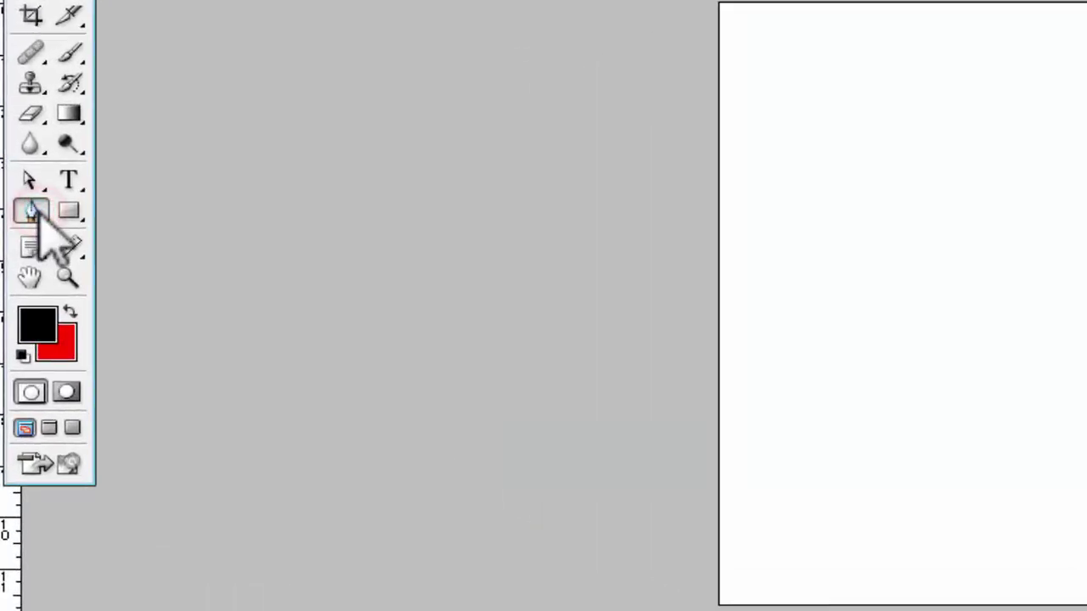
drag(36, 215, 178, 214)
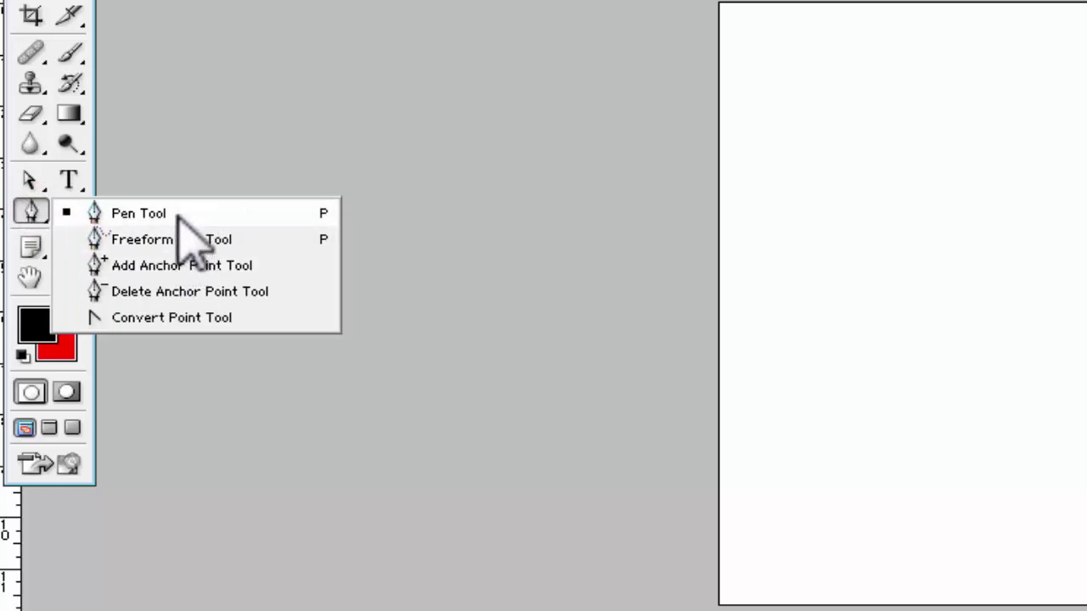
drag(177, 213, 245, 297)
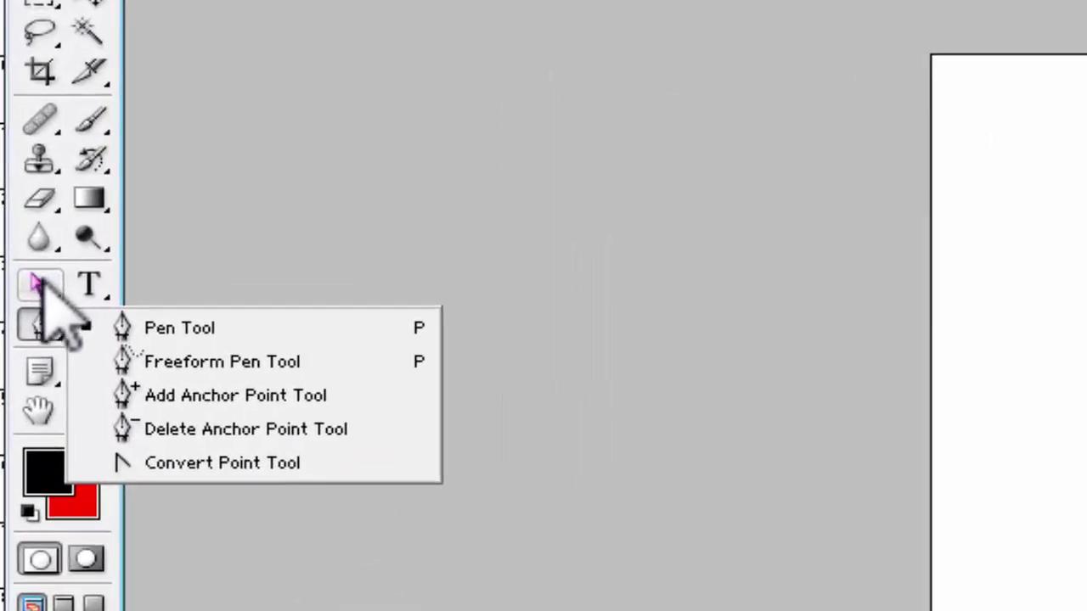
click(40, 287)
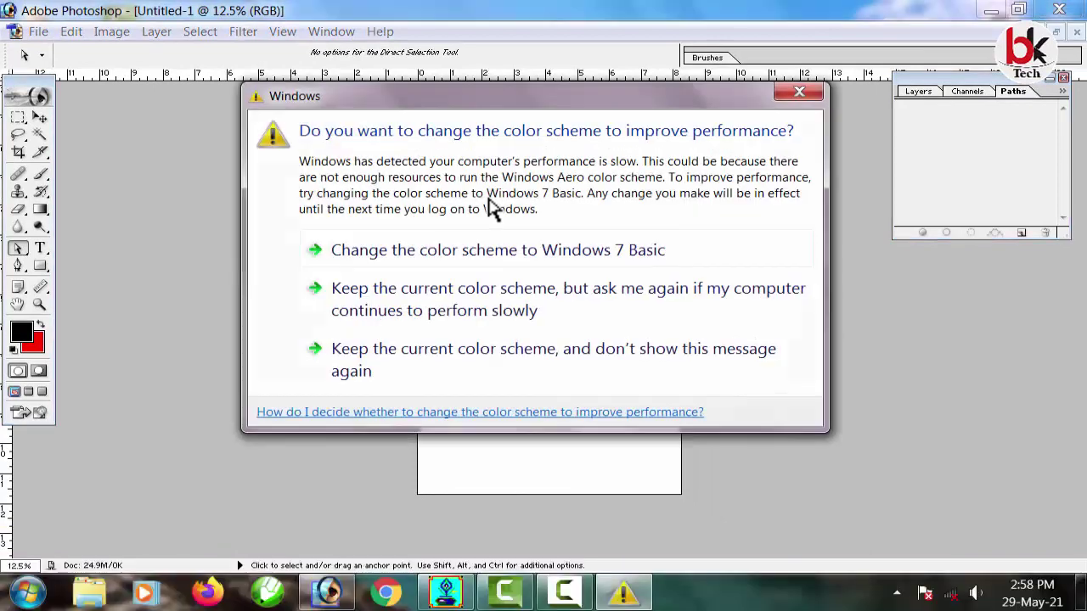
click(800, 93)
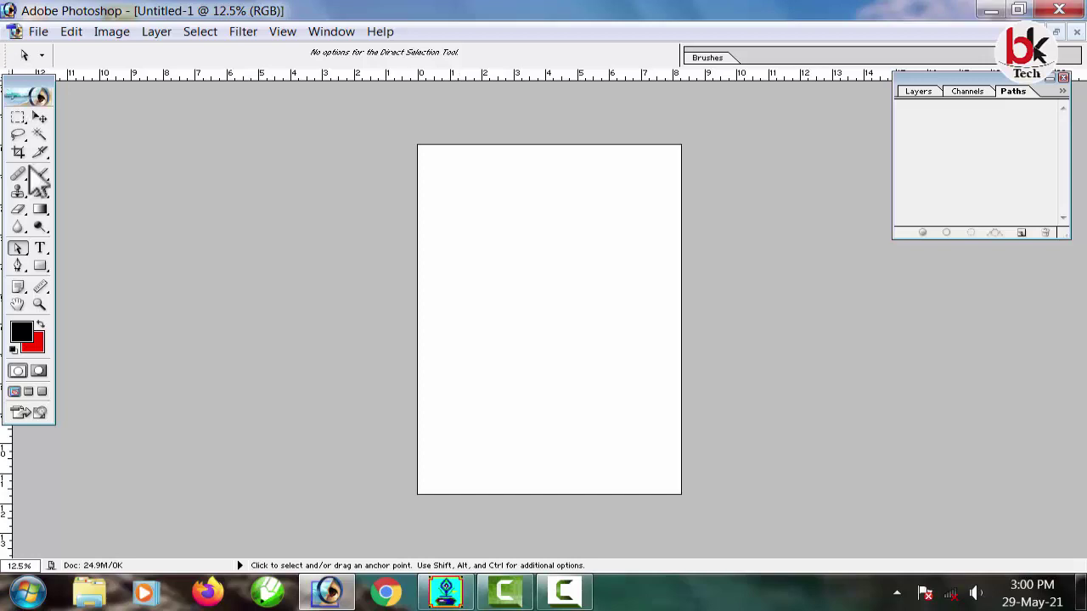
Step: Activate the Pen tool with its drawing mode set to Paths
click(18, 266)
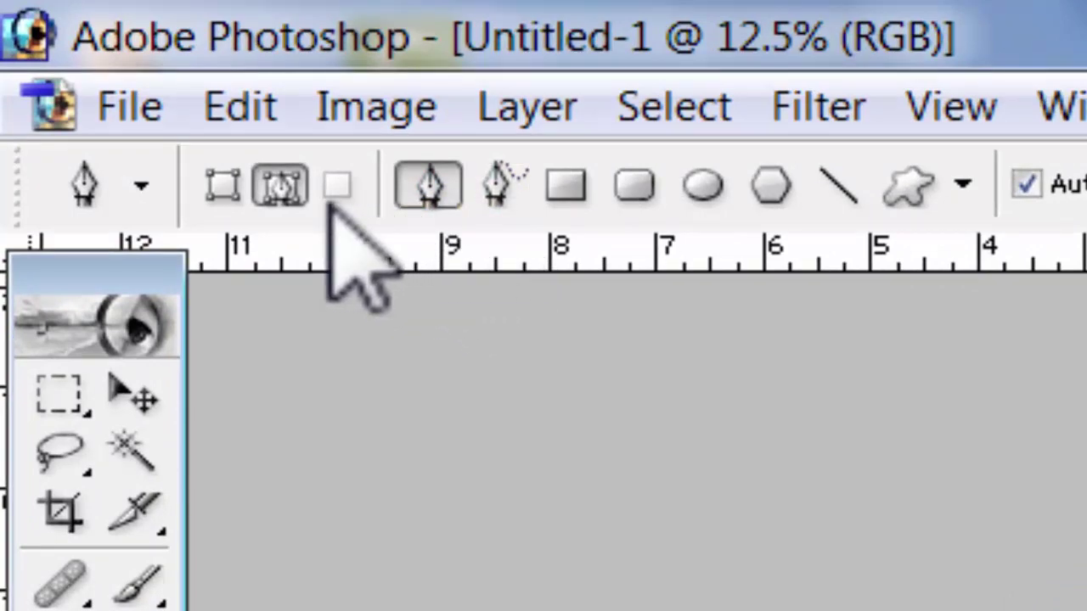
click(280, 185)
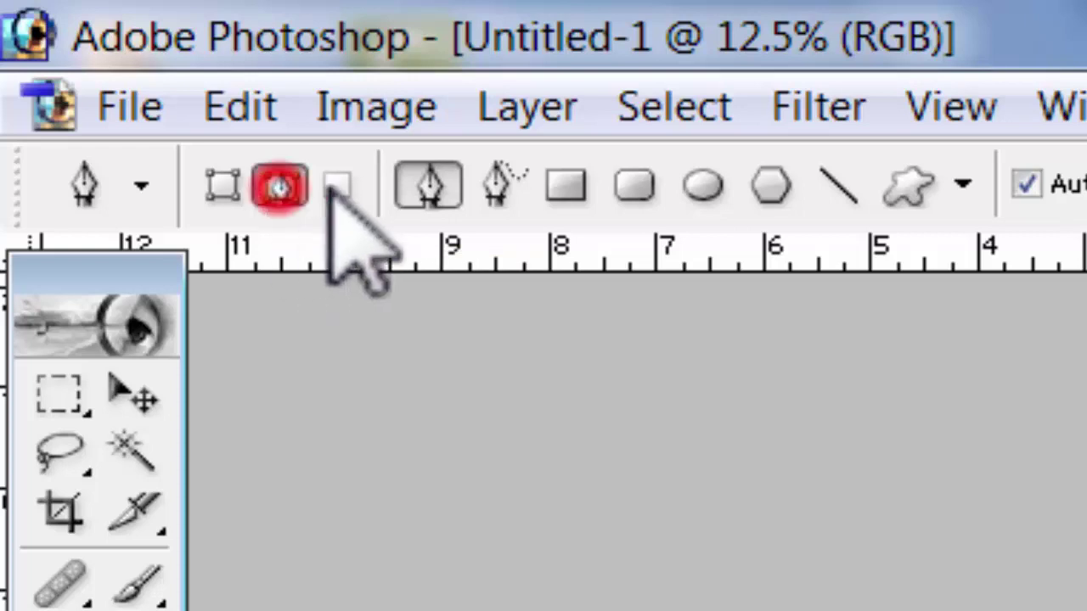
click(428, 184)
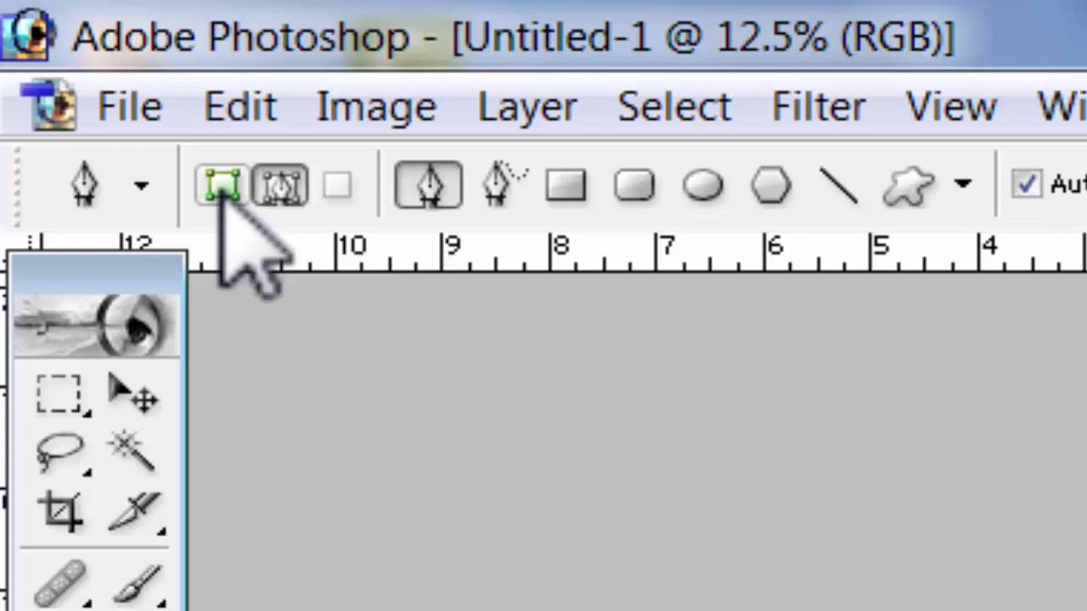
click(283, 188)
click(427, 187)
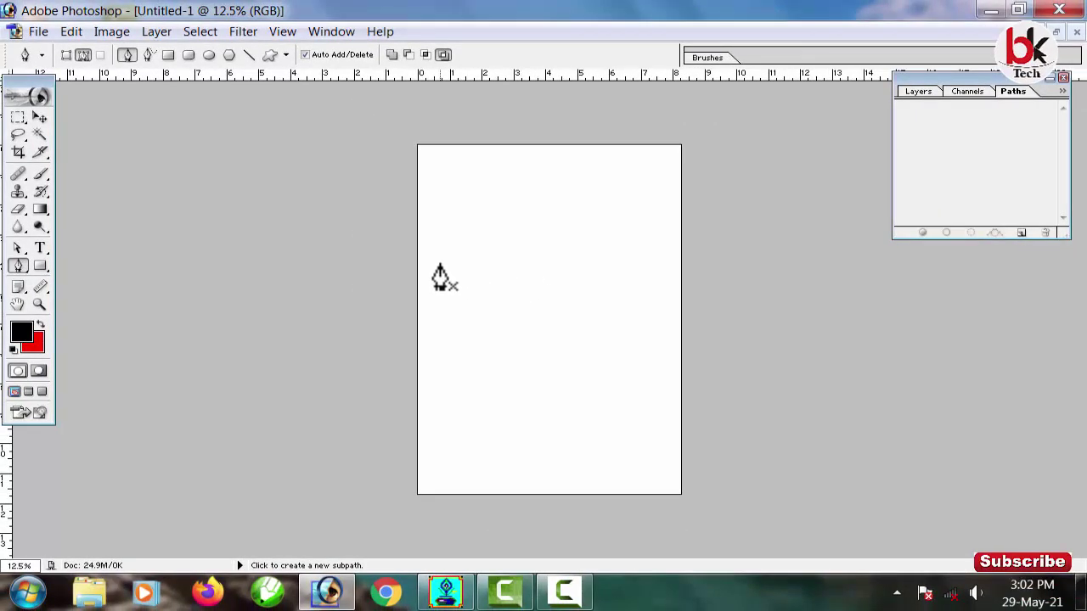
Step: Draw a closed four-sided path about 3.5 by 2 inches in the upper-left part of the page with the Pen tool
click(449, 227)
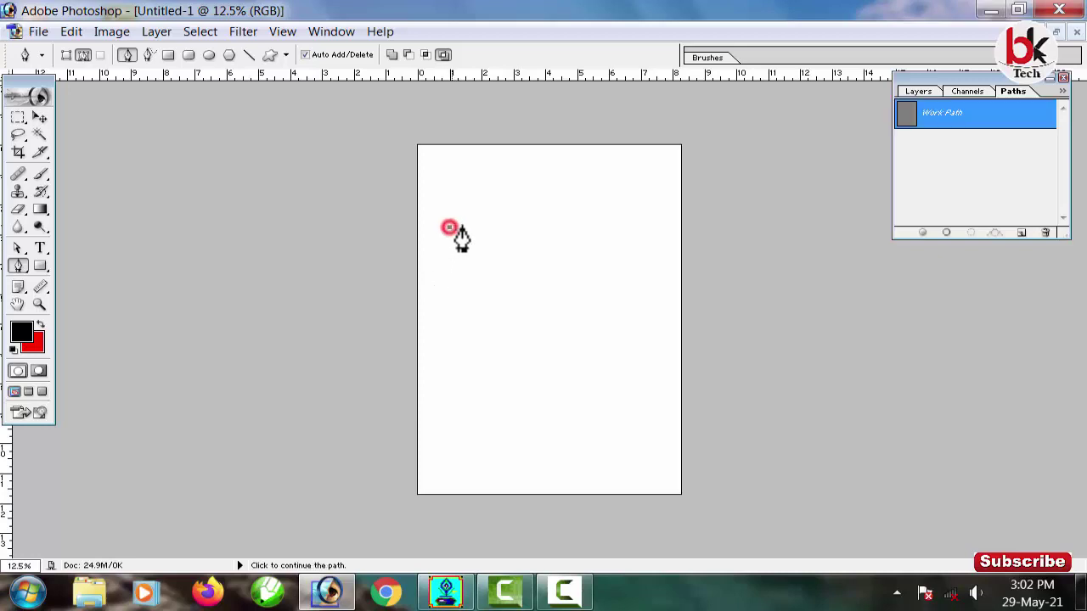
click(550, 224)
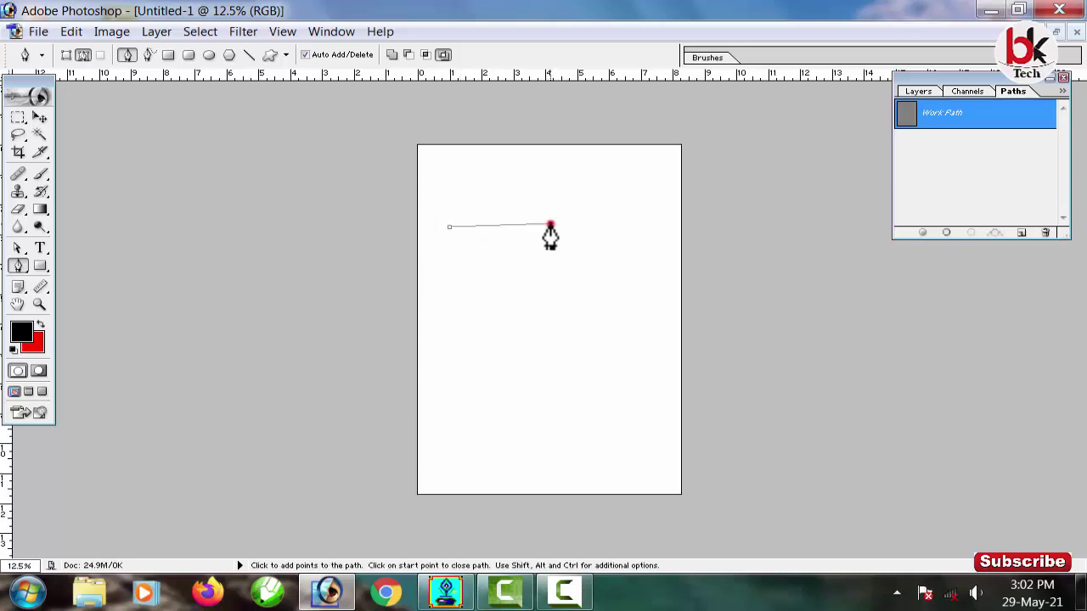
click(604, 224)
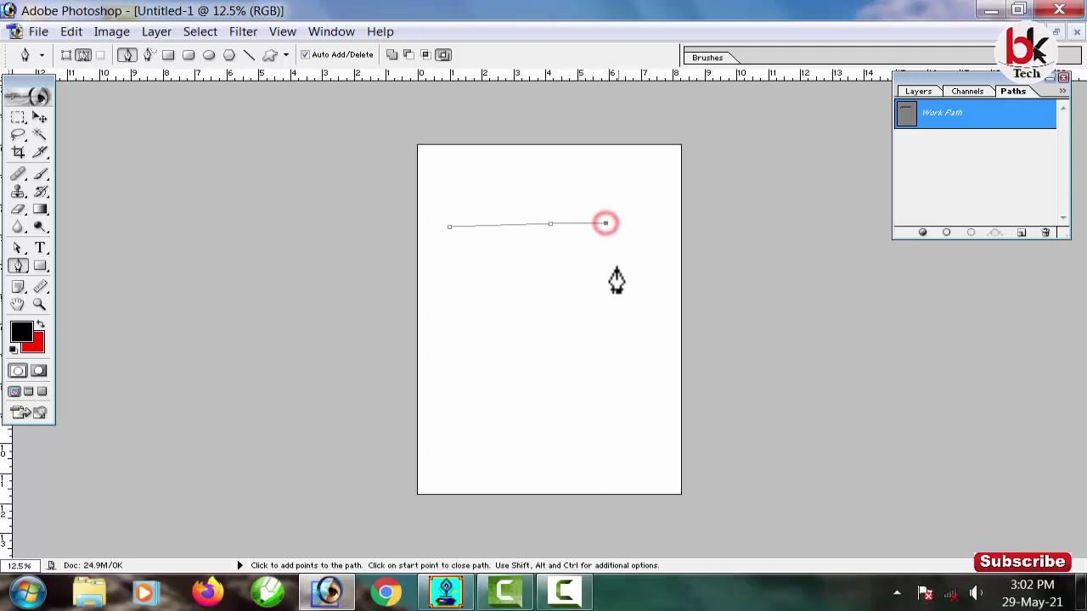
key(ctrl)
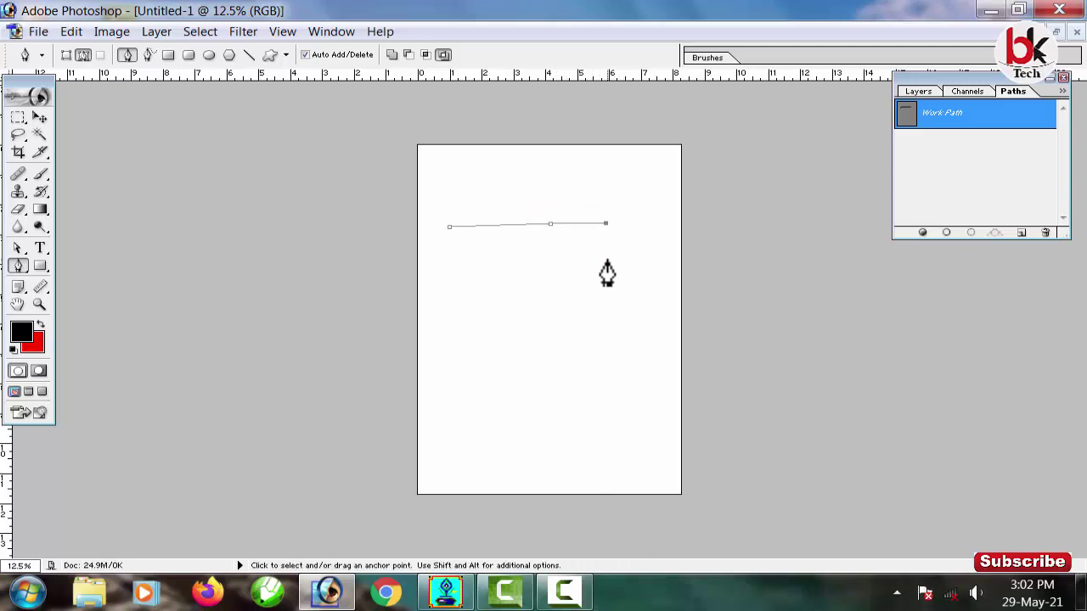
click(554, 287)
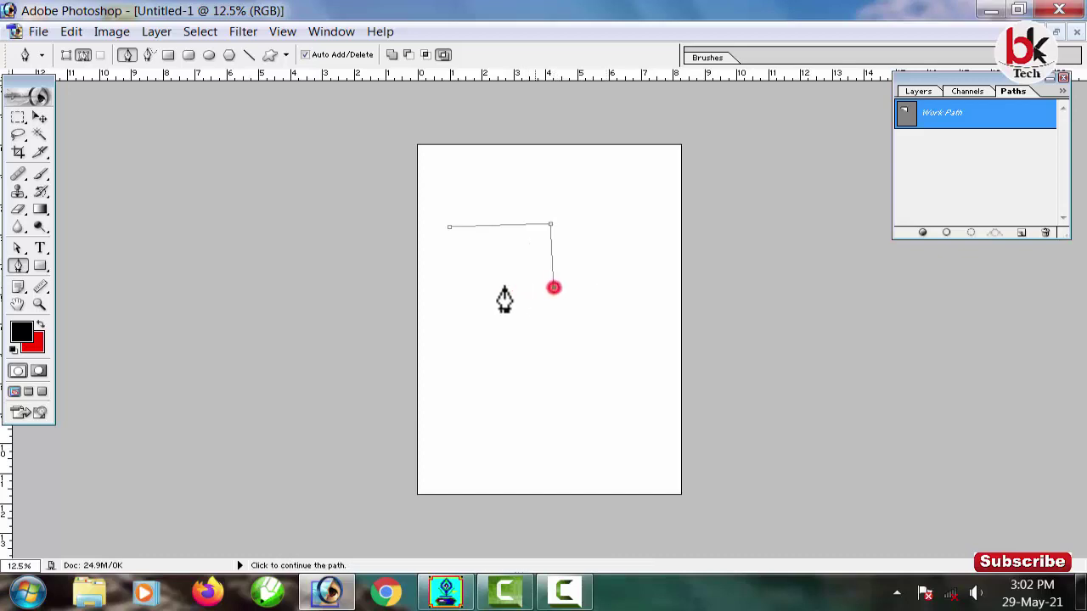
click(434, 286)
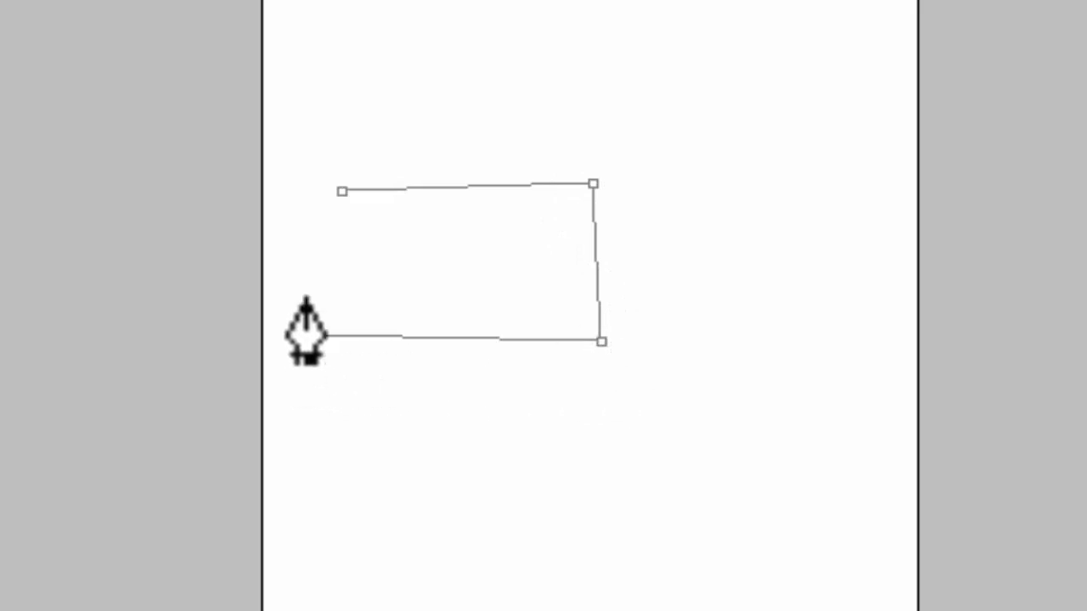
click(341, 192)
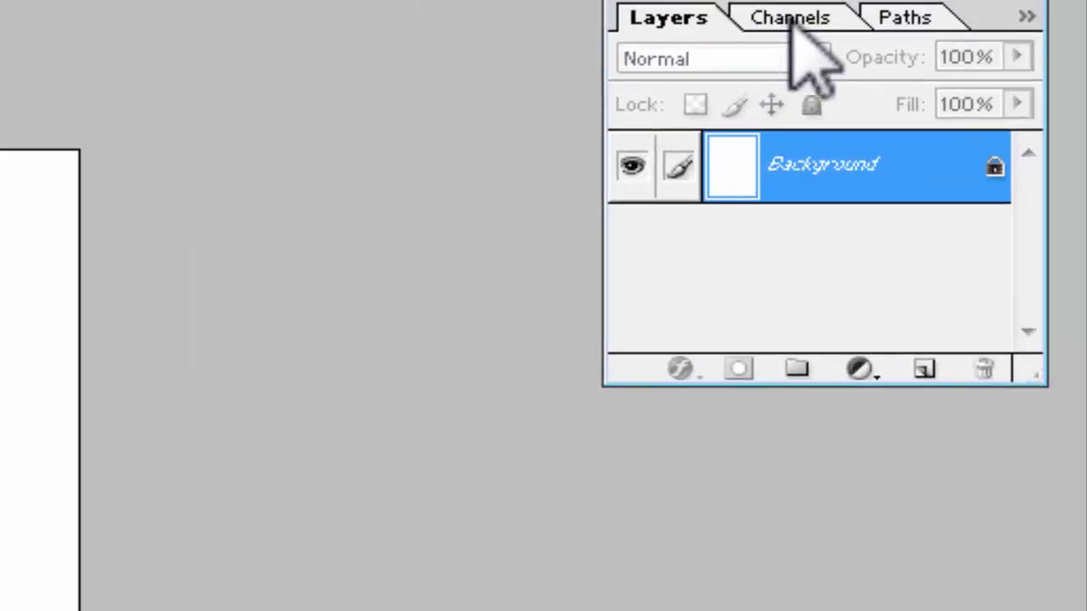
Step: Add a second closed four-sided shape about 2.5 by 3 inches to the work path in the page's upper-right area
click(796, 17)
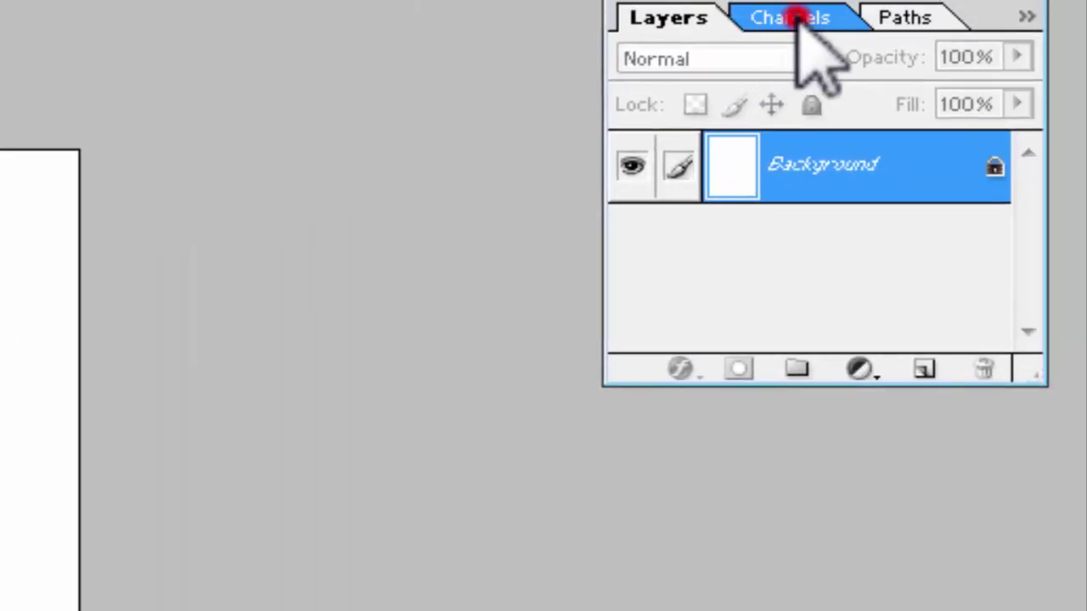
click(919, 19)
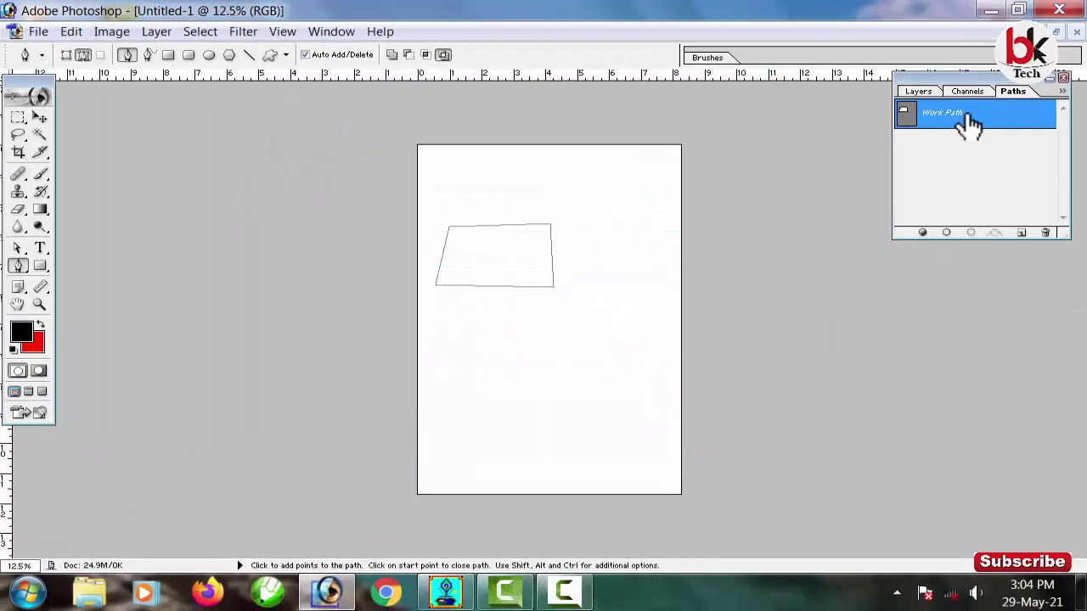
click(589, 177)
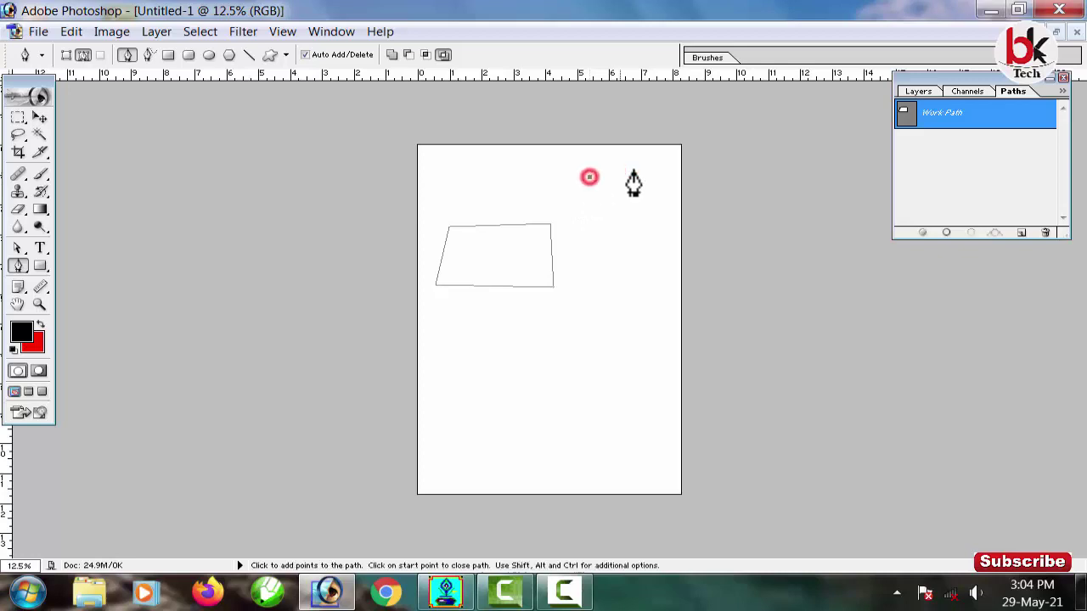
click(660, 171)
click(666, 263)
click(586, 259)
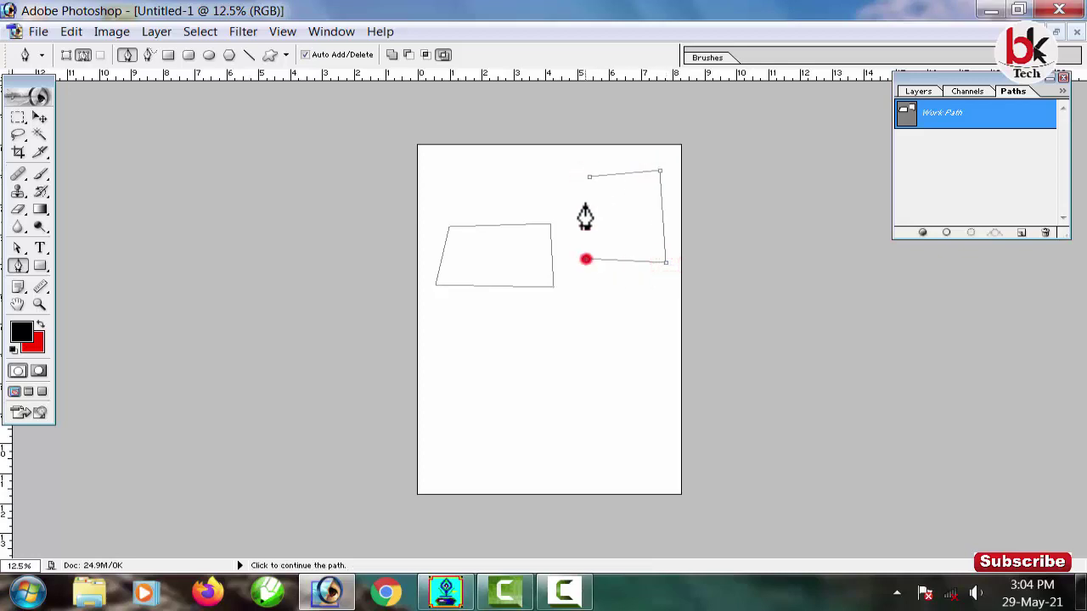
click(588, 177)
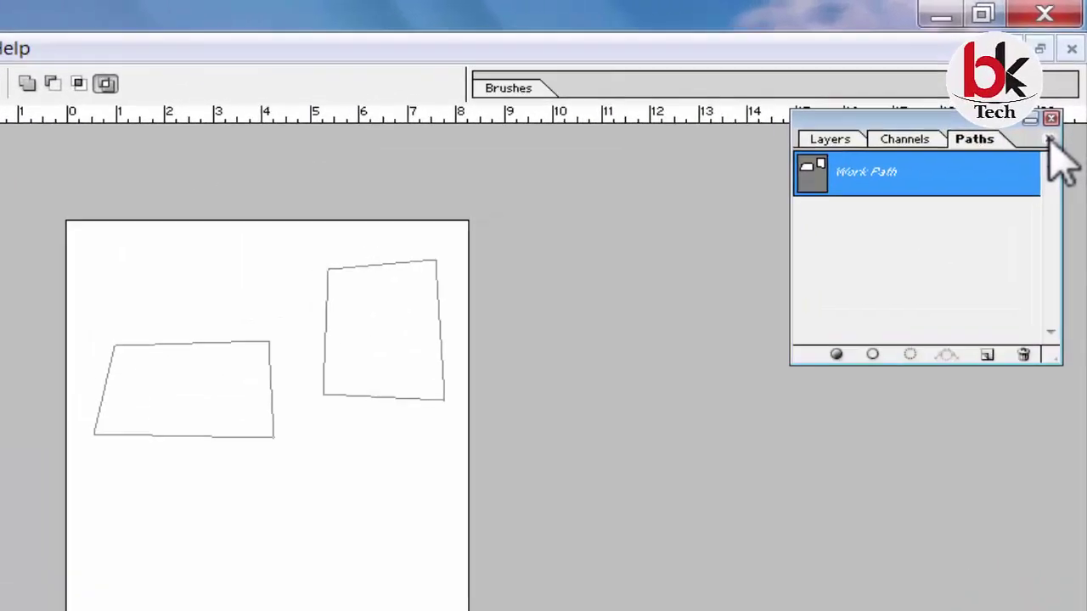
Step: Save the work path as Path 1
click(1061, 91)
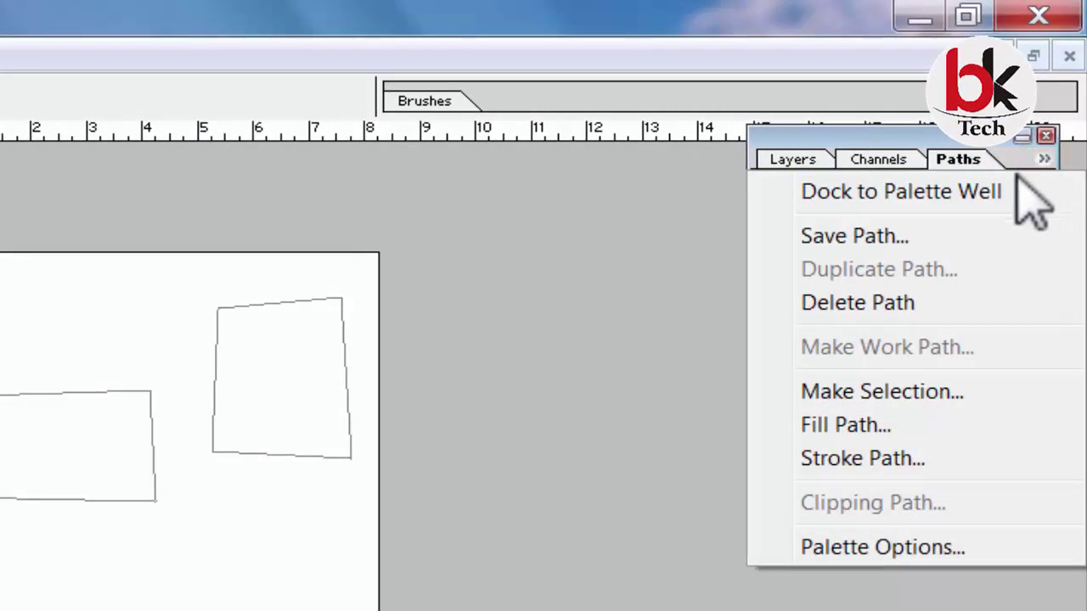
click(905, 238)
click(321, 511)
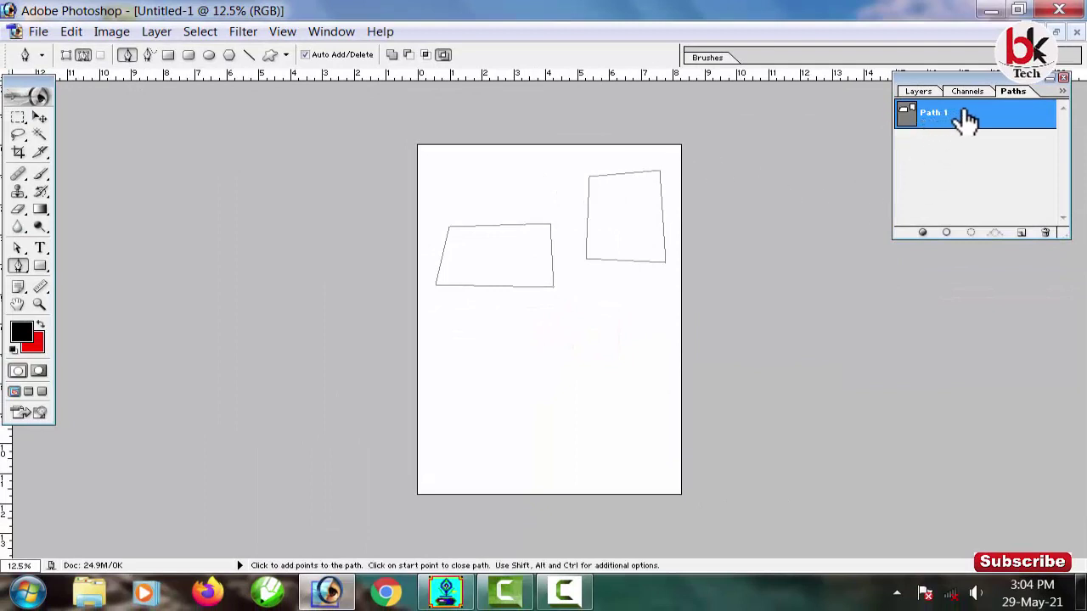
Step: Create a new path named Path 2, compare it with Path 1, and leave Path 2 active
click(1060, 91)
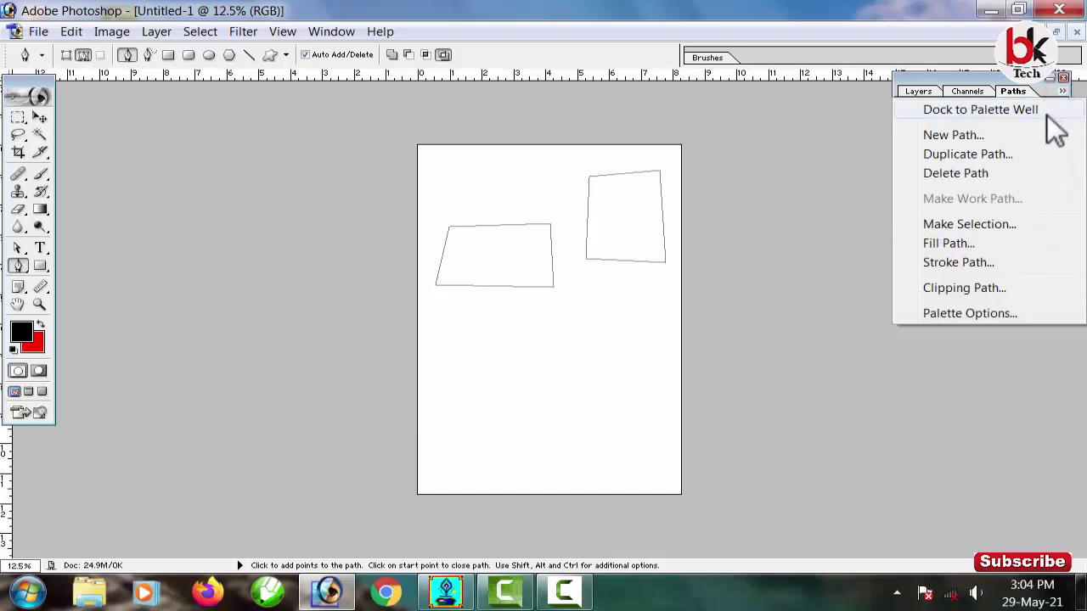
click(986, 135)
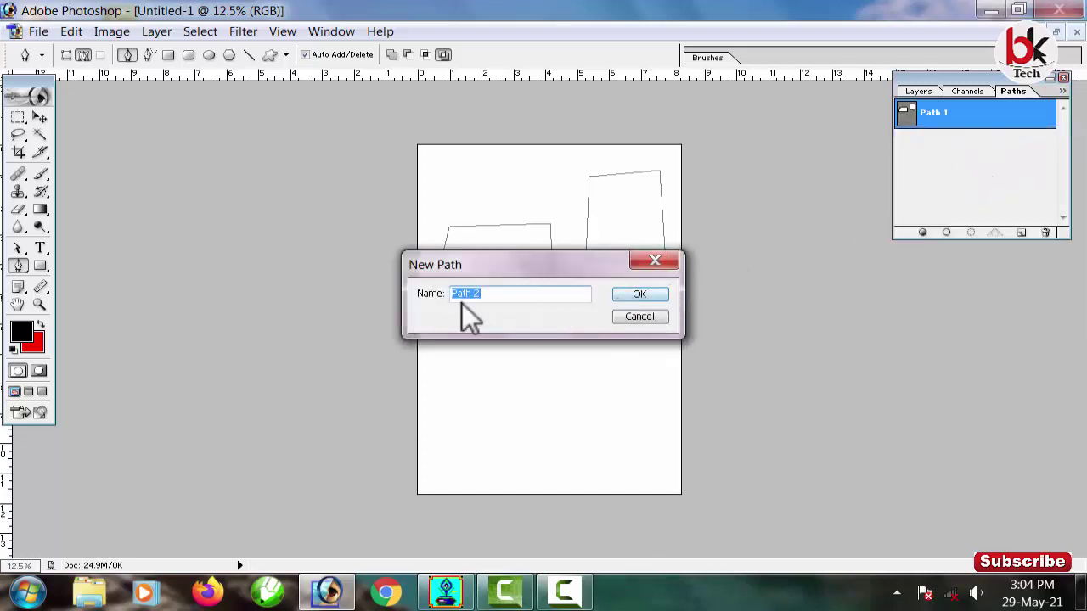
click(651, 295)
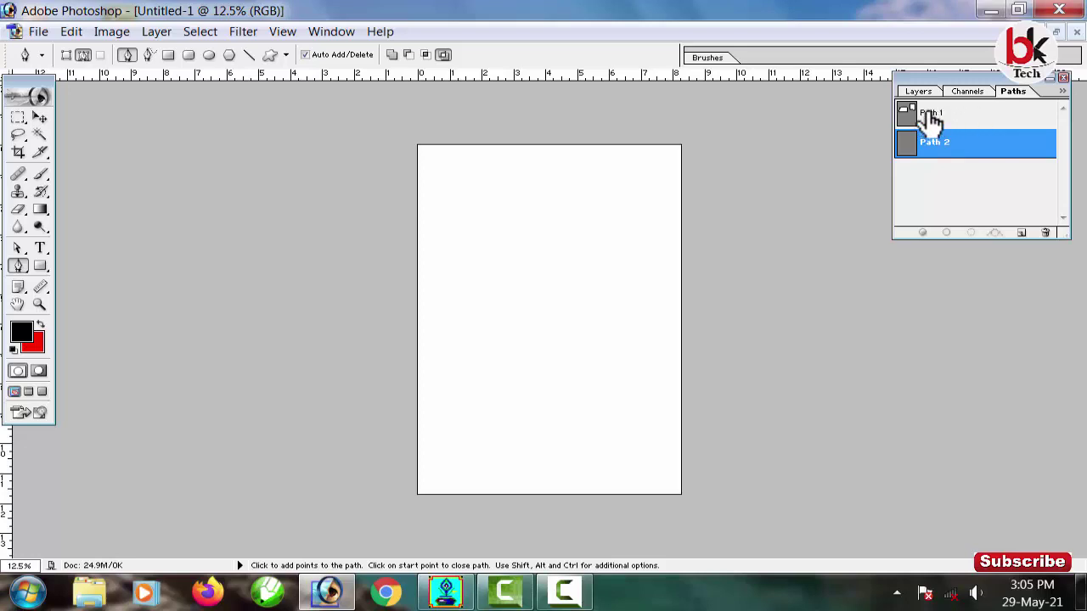
click(931, 121)
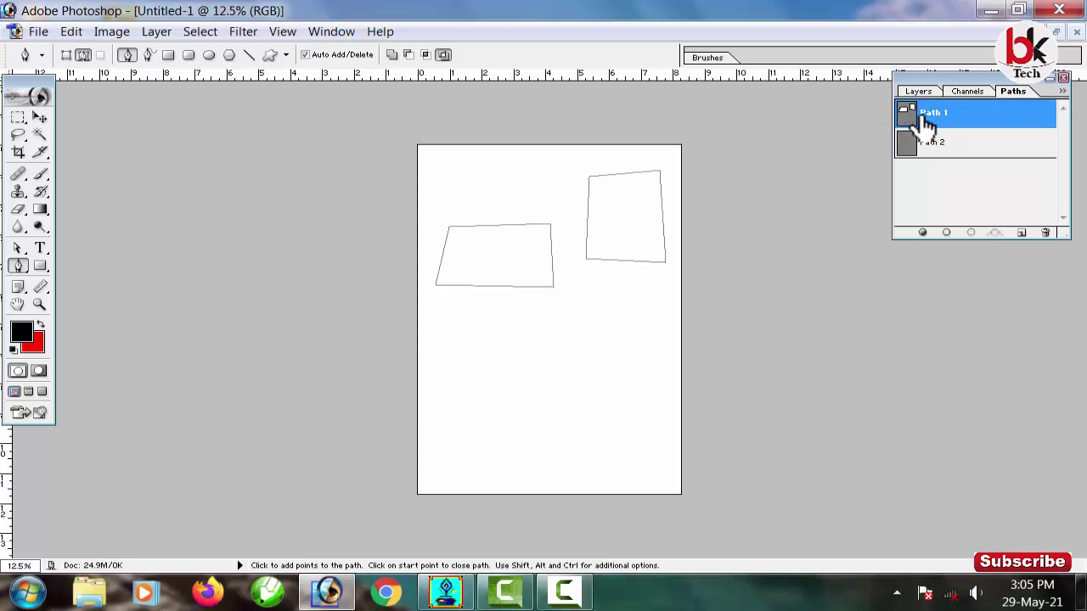
click(931, 149)
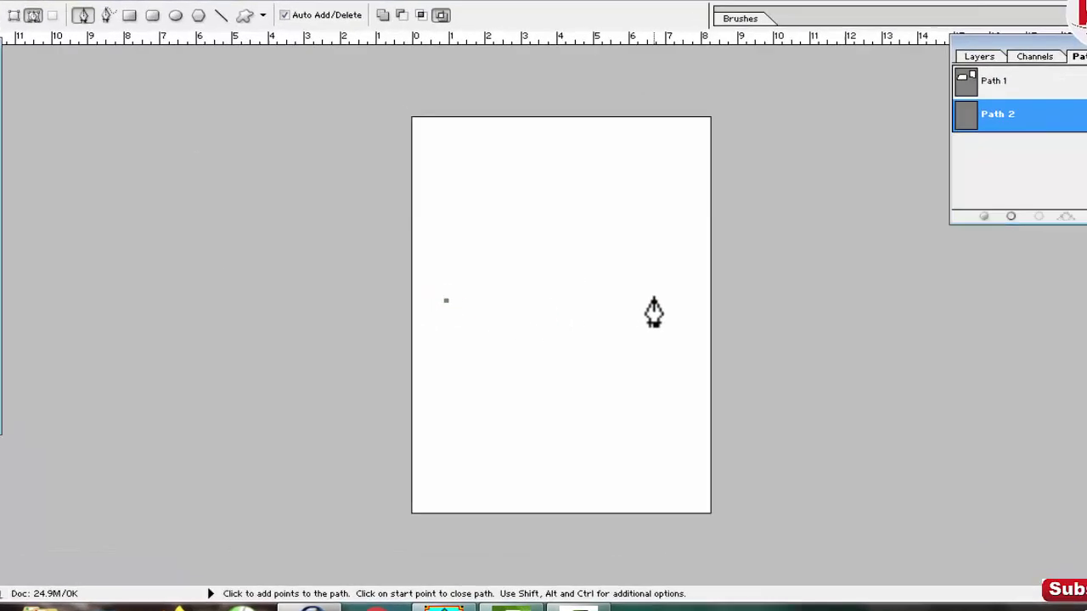
Step: Draw a closed four-sided shape about 6 by 3.7 inches in Path 2, across the lower half of the page
click(630, 304)
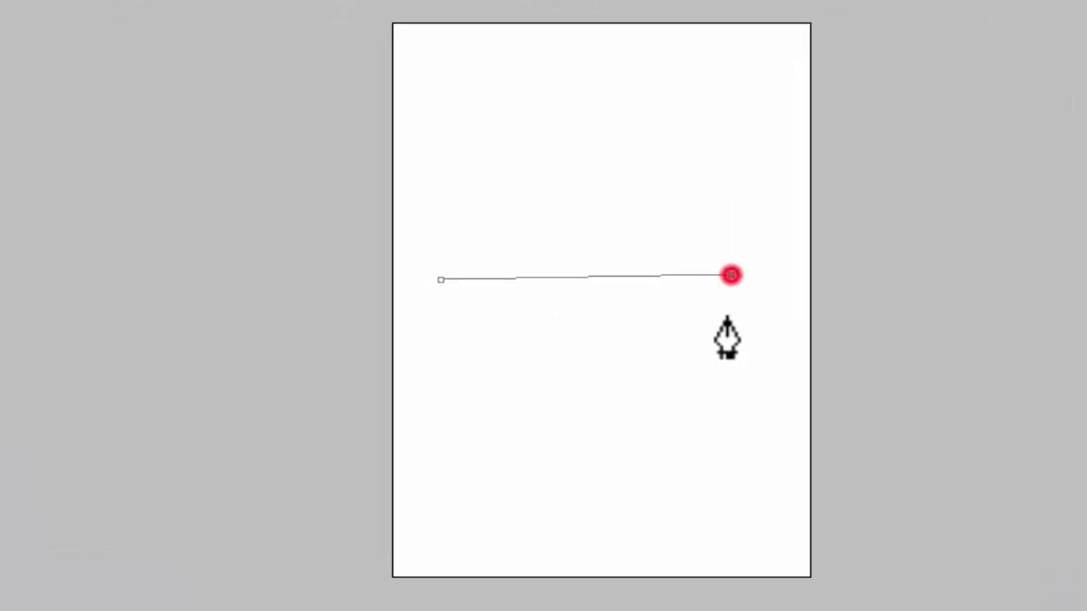
click(742, 467)
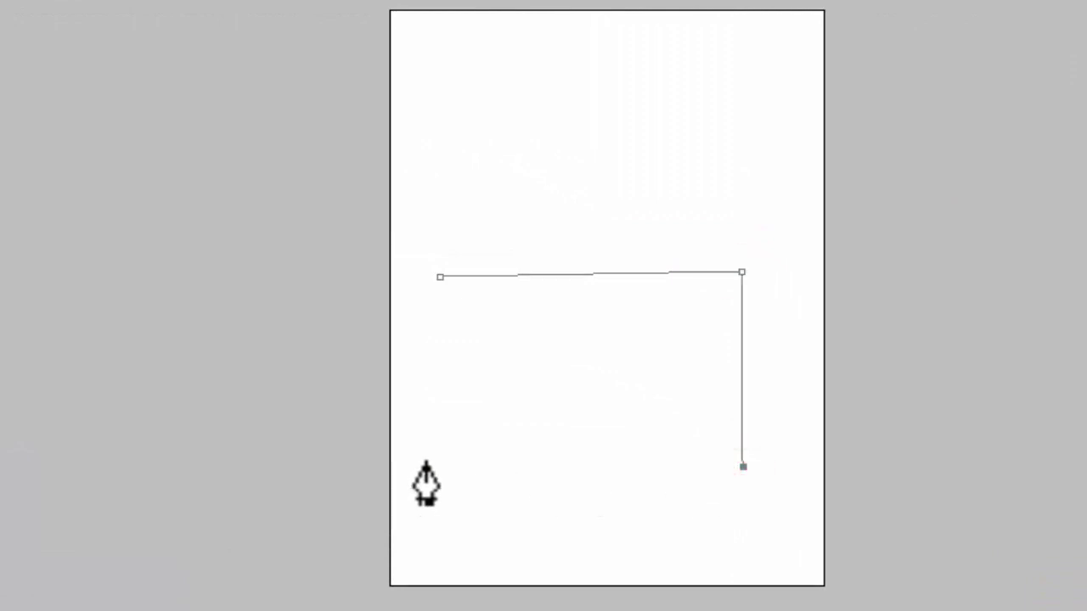
click(424, 466)
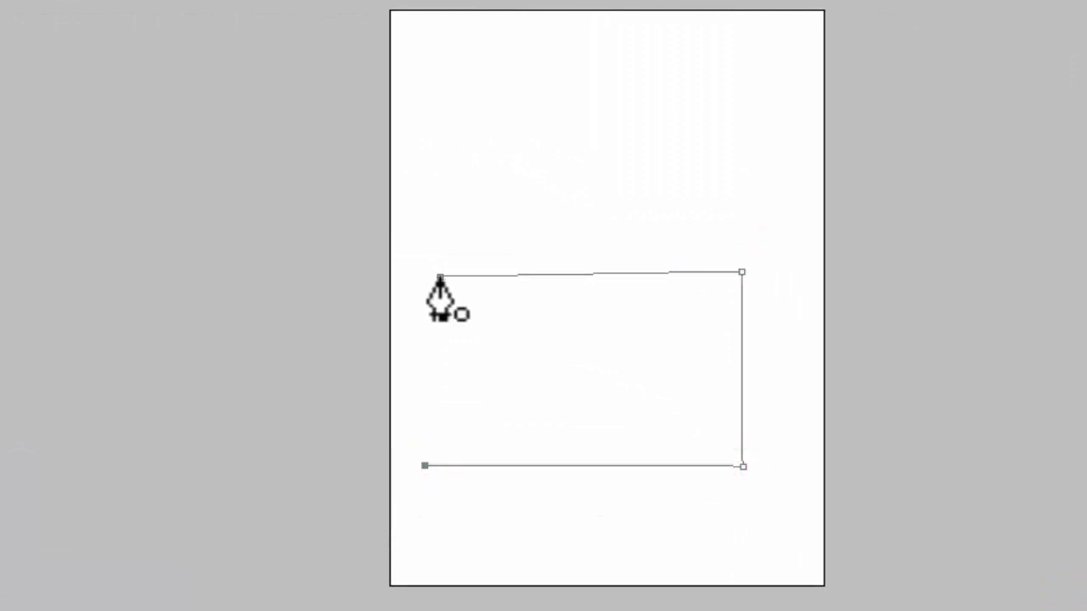
click(440, 277)
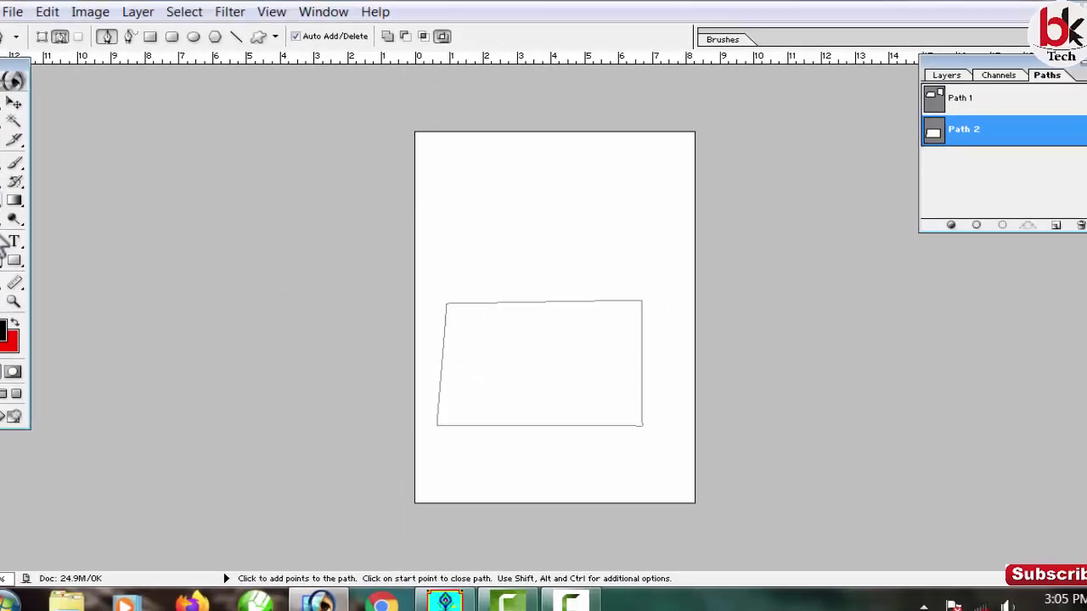
Step: Select the upper edge of the Path 2 shape with the Direct Selection tool to reveal its anchor points
click(18, 247)
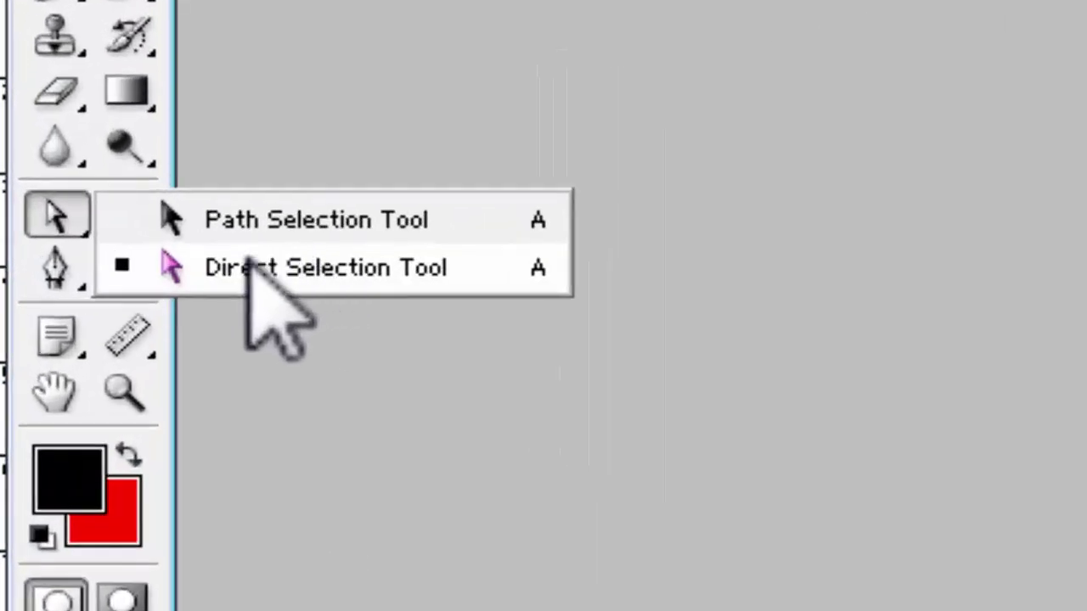
click(325, 268)
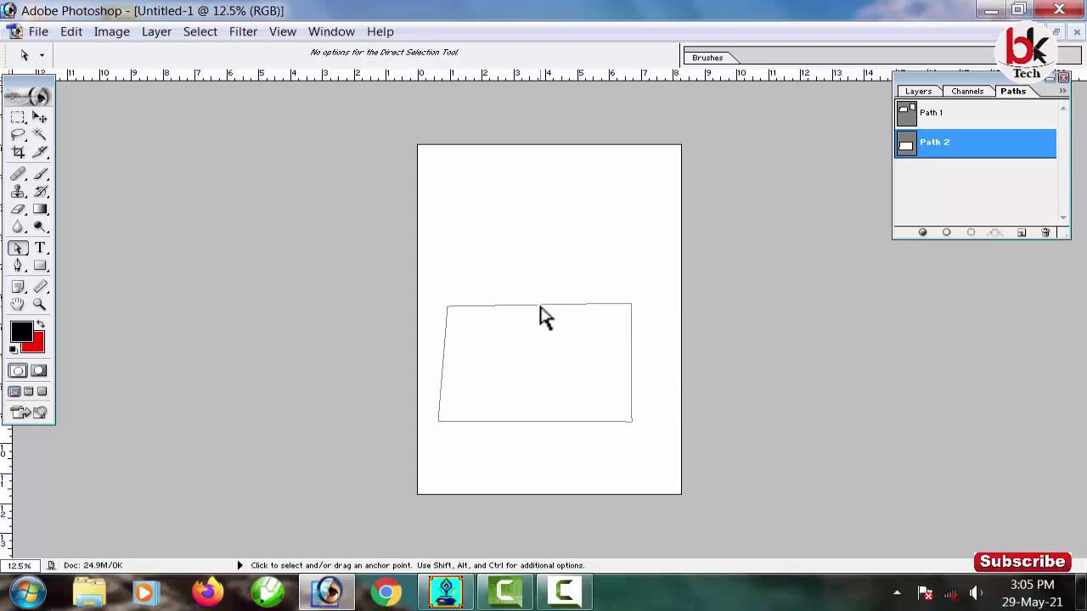
click(541, 309)
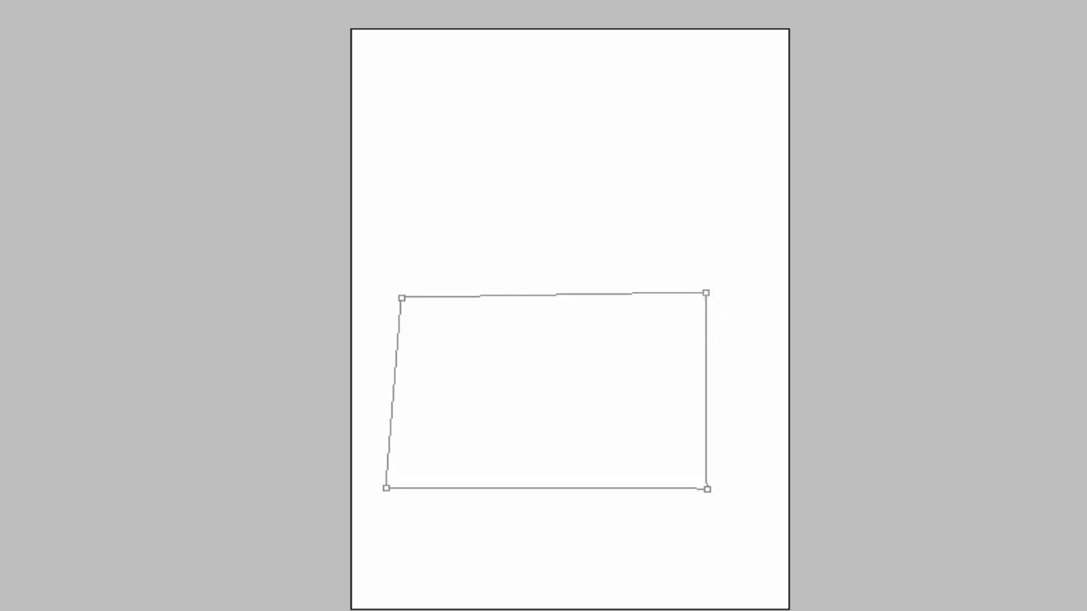
Step: Move the upper-right anchor point of the Path 2 shape with the Direct Selection tool and return it close to its original corner
click(31, 258)
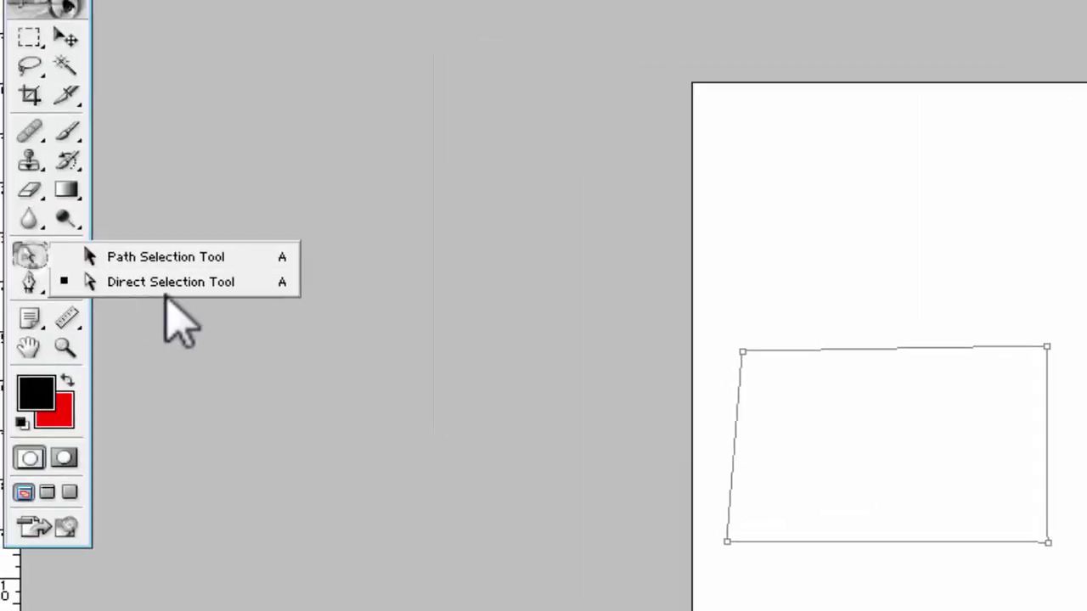
click(179, 285)
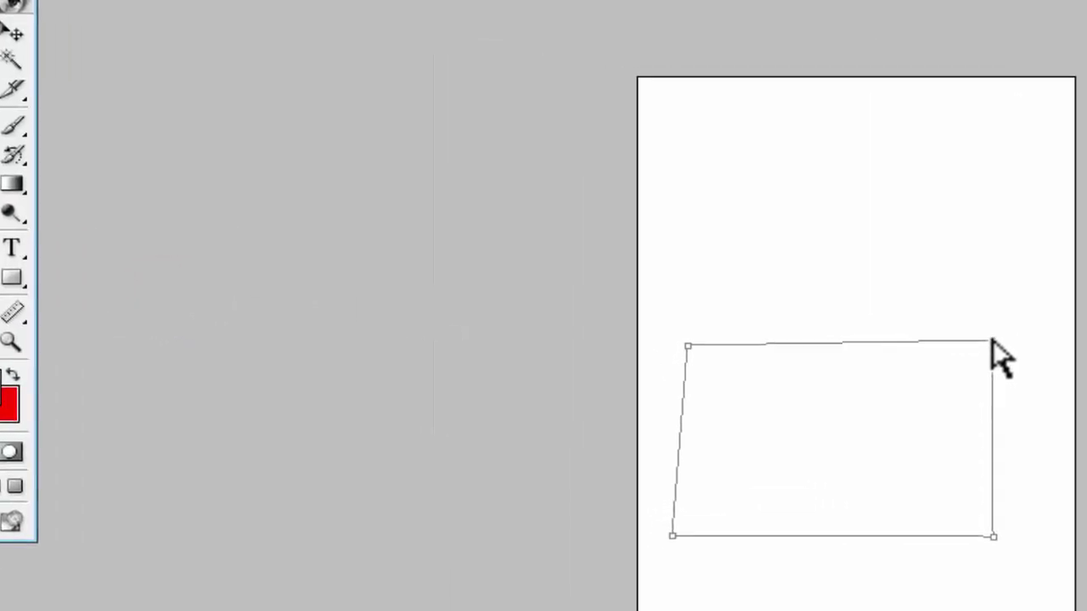
drag(690, 310, 675, 331)
drag(595, 331, 625, 299)
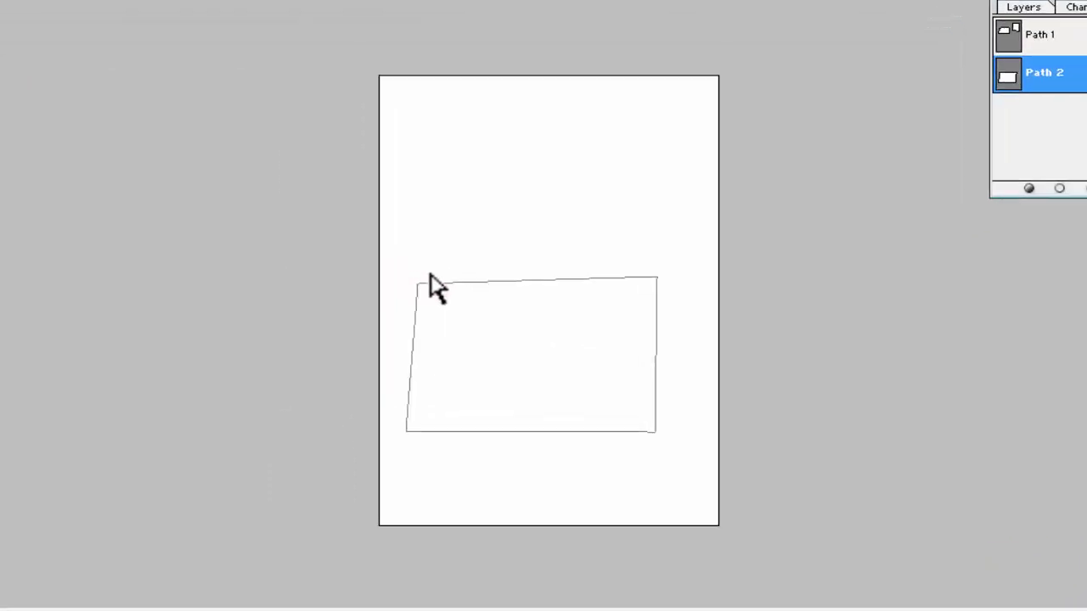
Step: Add an anchor point midway along Path 2's upper edge, bend the edge downward, and return the point almost in line with the edge
click(485, 305)
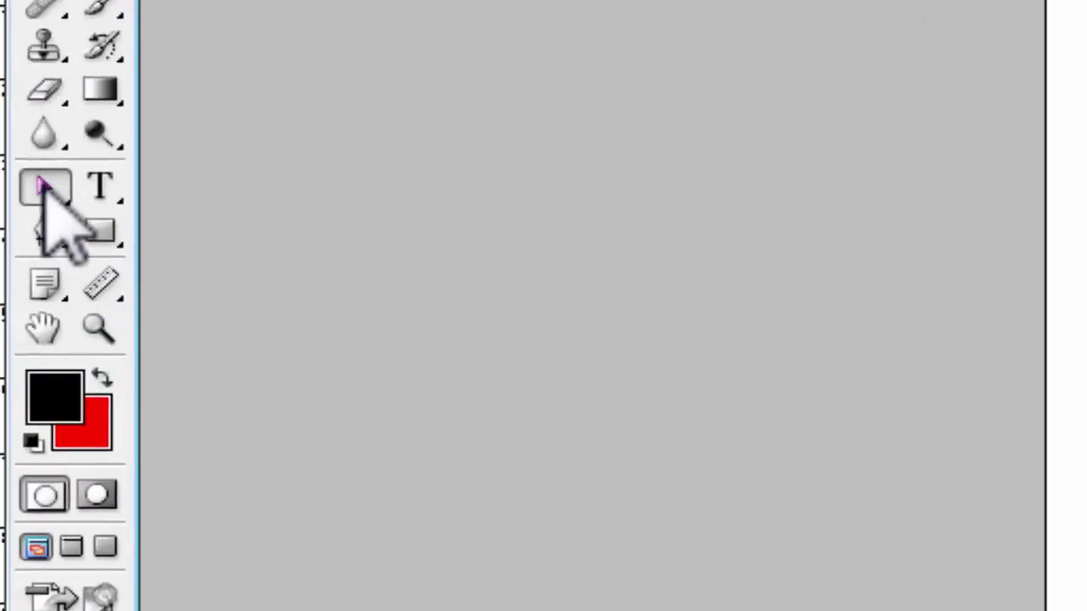
click(47, 229)
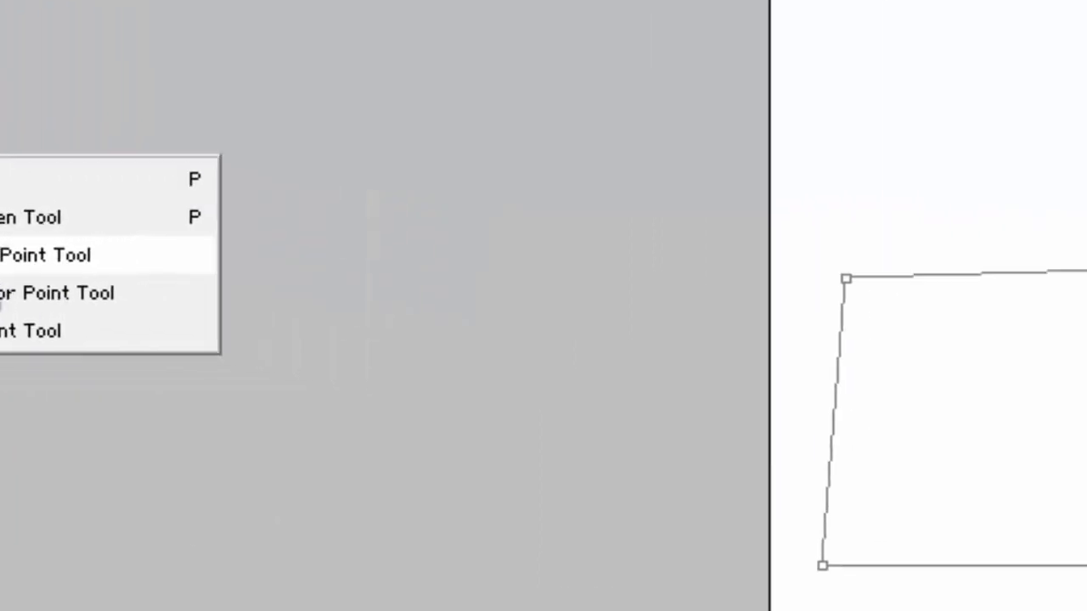
click(224, 314)
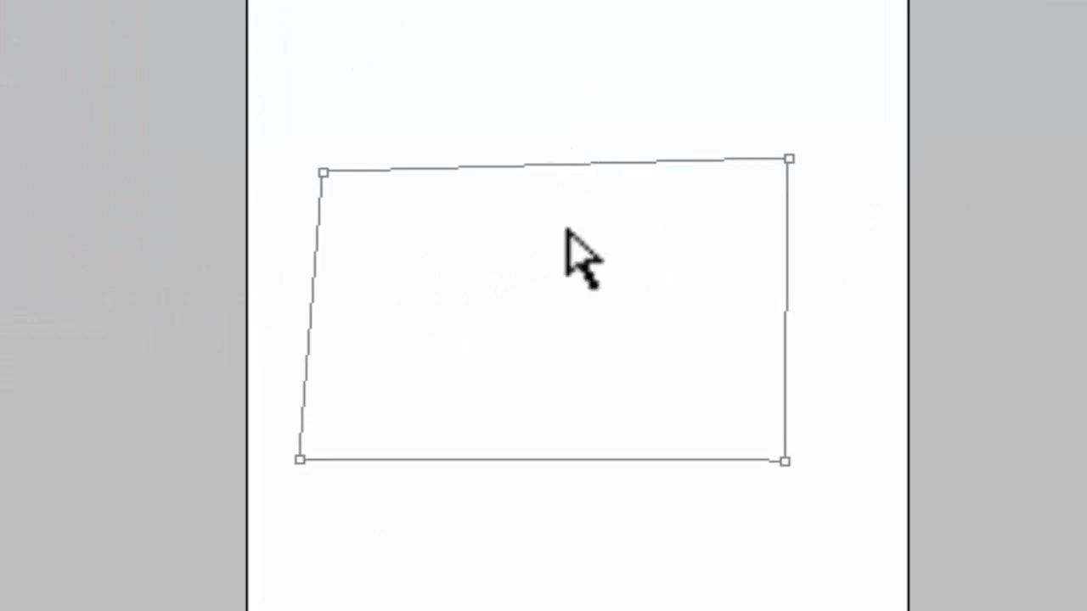
click(540, 166)
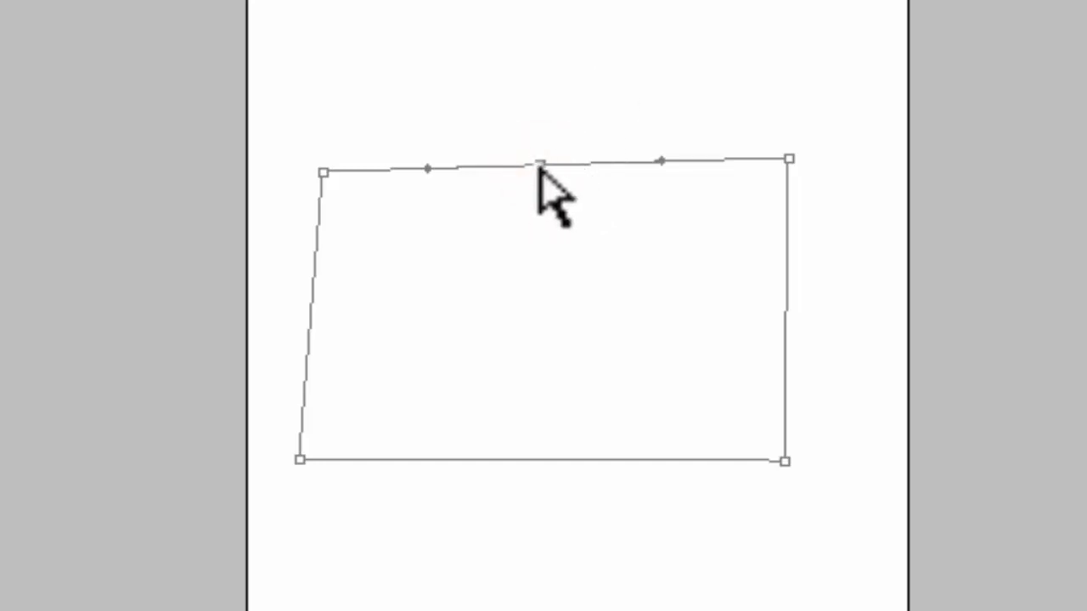
drag(541, 168, 561, 315)
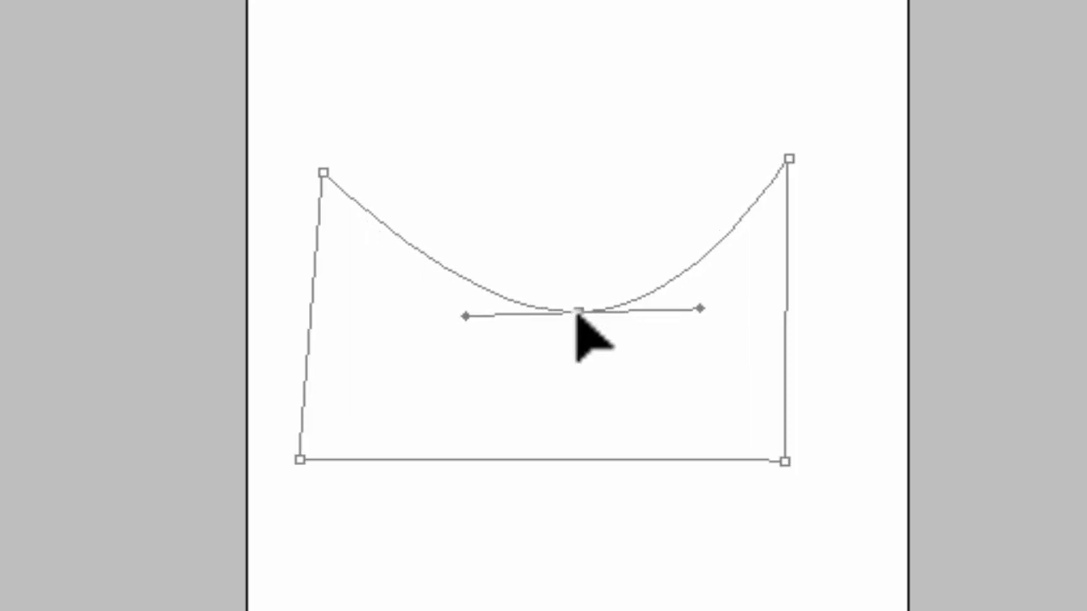
drag(543, 290, 548, 171)
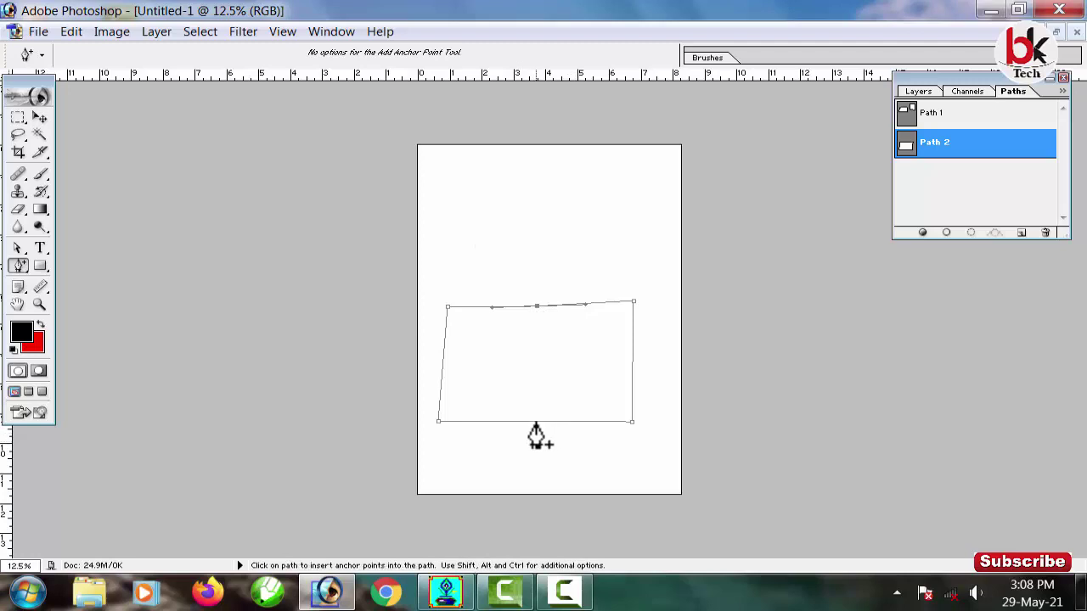
Step: Add an anchor point midway along Path 2's lower edge, pull the edge into an S-curve, and delete the point
drag(533, 440, 452, 355)
drag(538, 423, 546, 416)
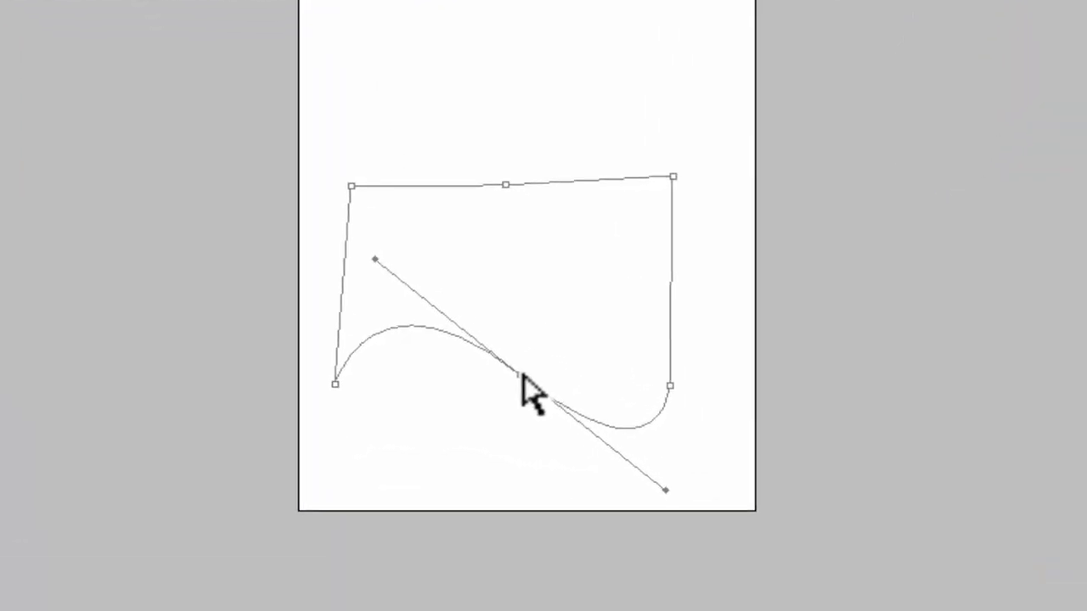
alt+click(520, 375)
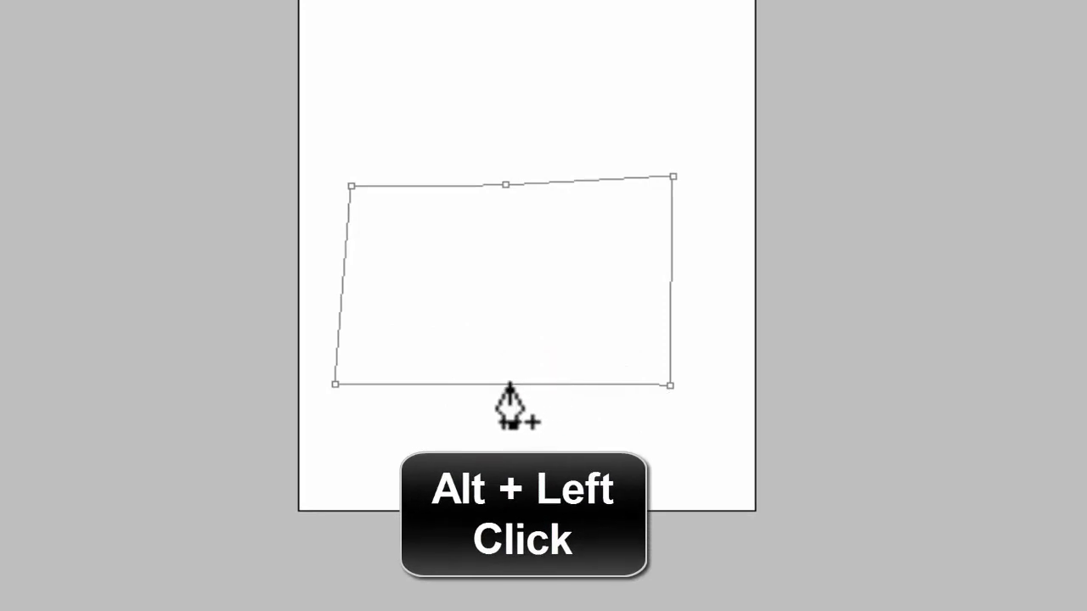
Step: Adjust the direction handles and position of the middle anchor point on Path 2's upper edge, leaving the edge nearly straight
drag(538, 156, 463, 263)
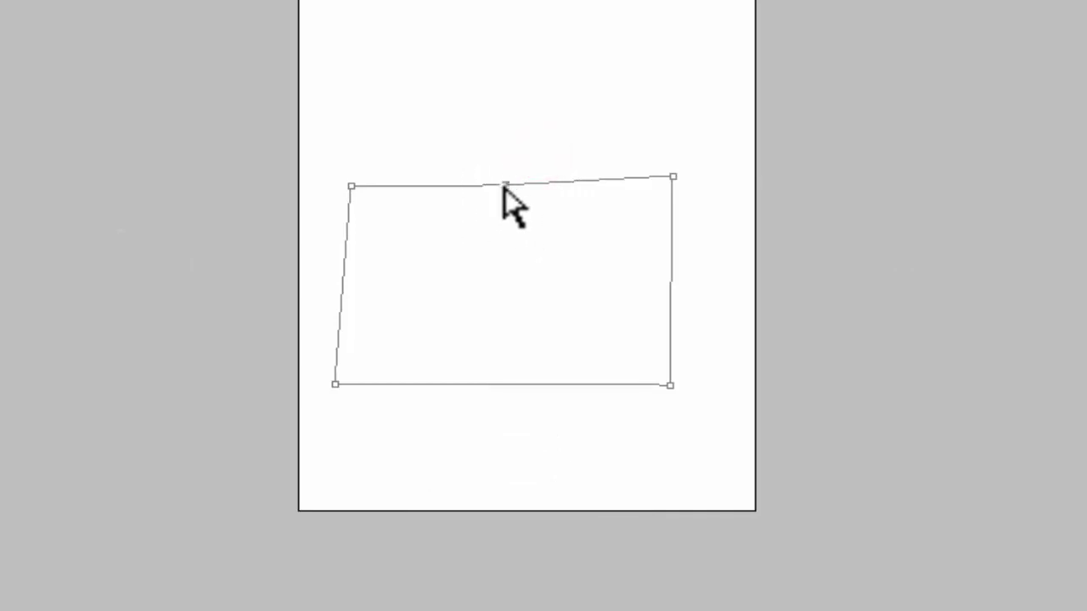
mouse_move(504, 187)
mouse_down()
mouse_move(509, 260)
mouse_move(525, 246)
mouse_move(510, 187)
mouse_up()
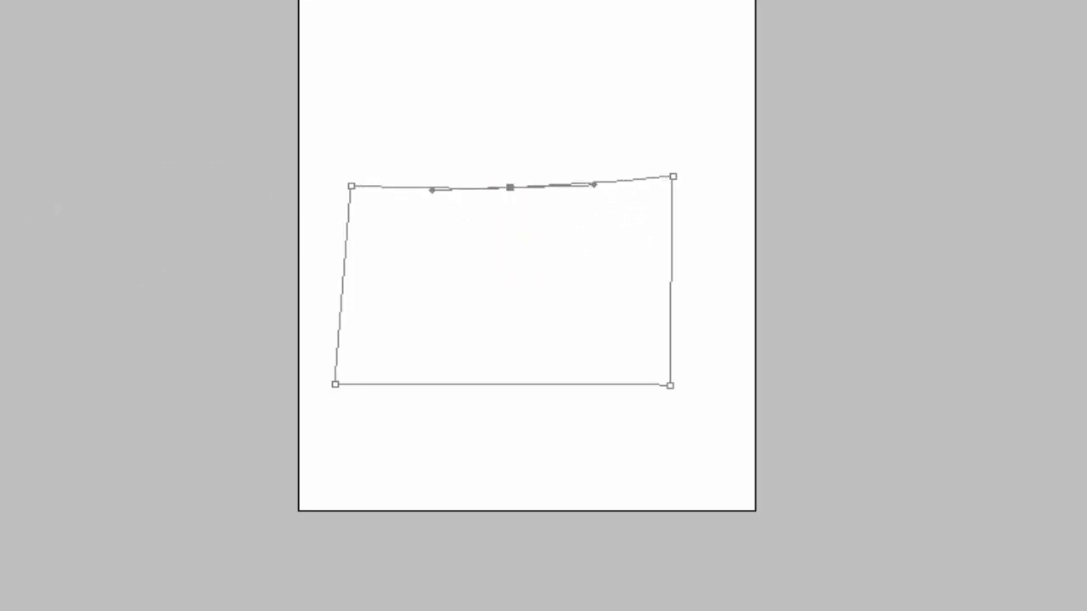
Step: Switch to the Pen tool and create a new path named Path 3
right_click(19, 265)
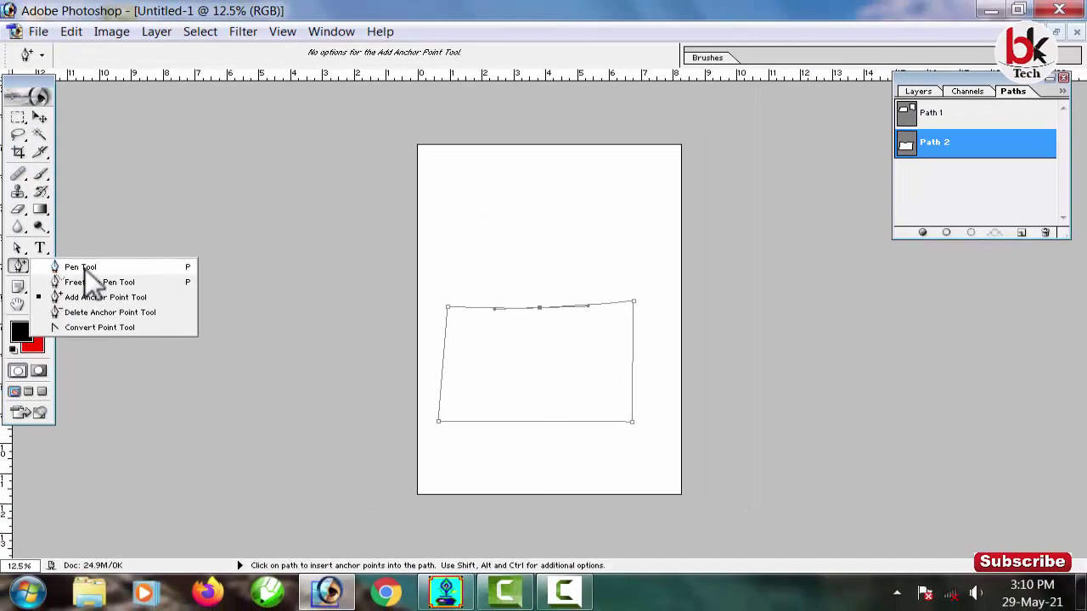
click(85, 268)
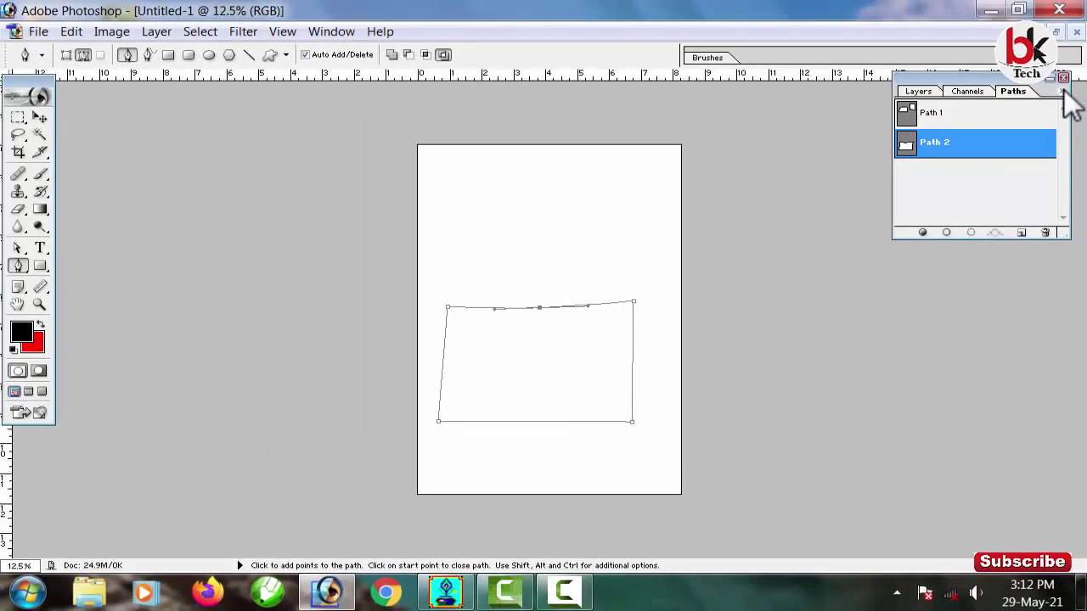
click(1062, 90)
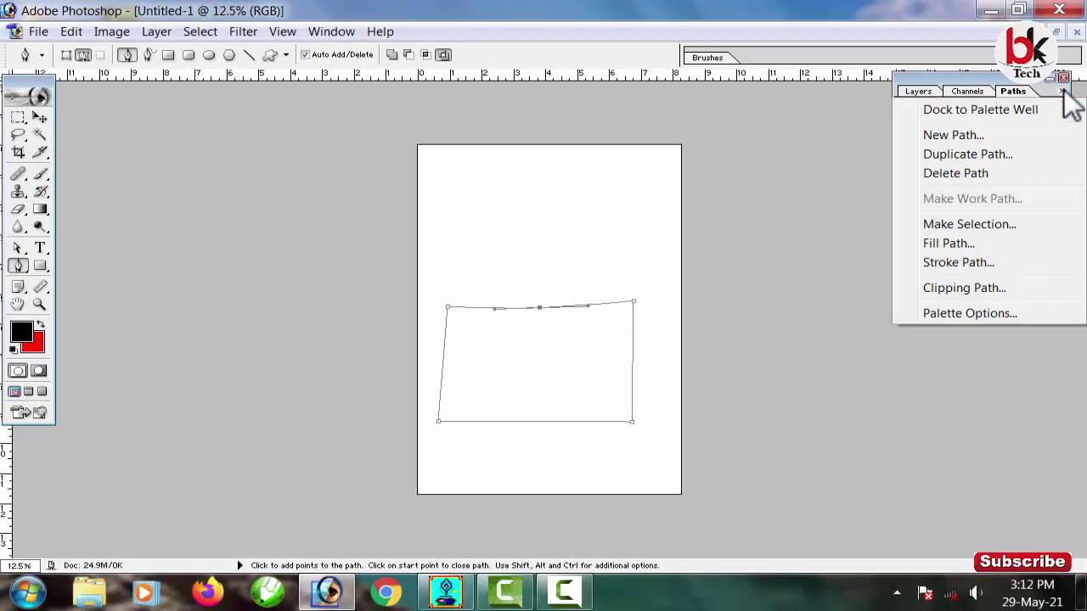
click(952, 135)
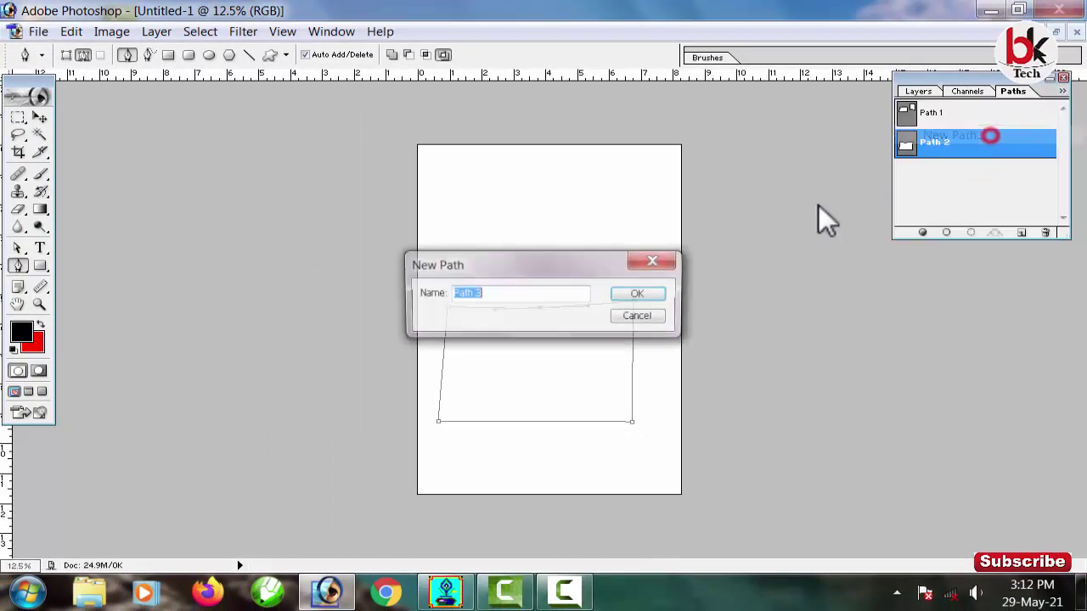
click(641, 296)
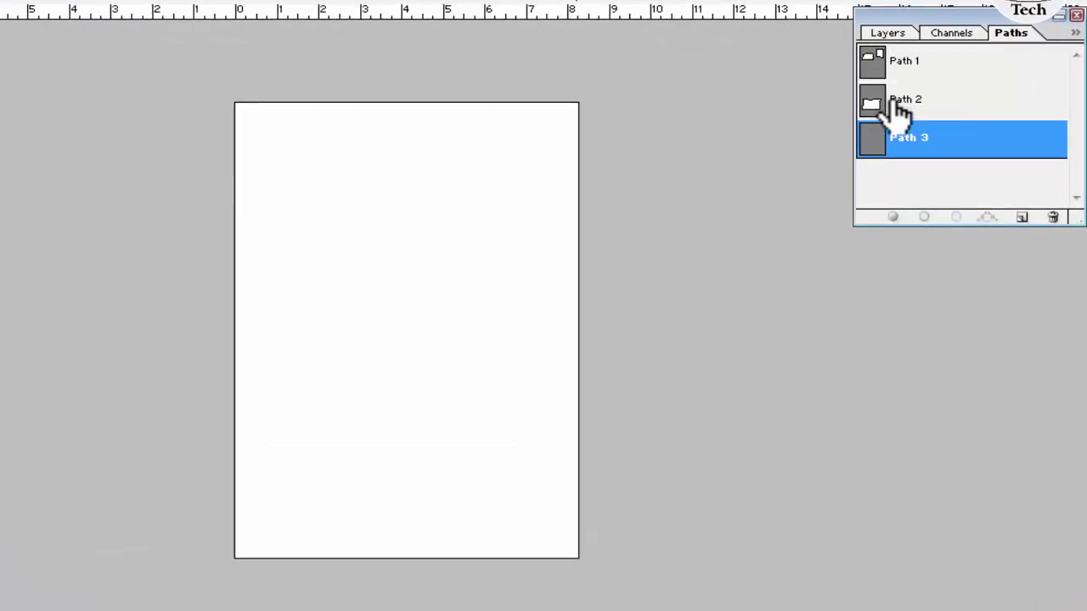
Step: Compare the contents of Path 2 and Path 1, and leave Path 3 active
click(896, 100)
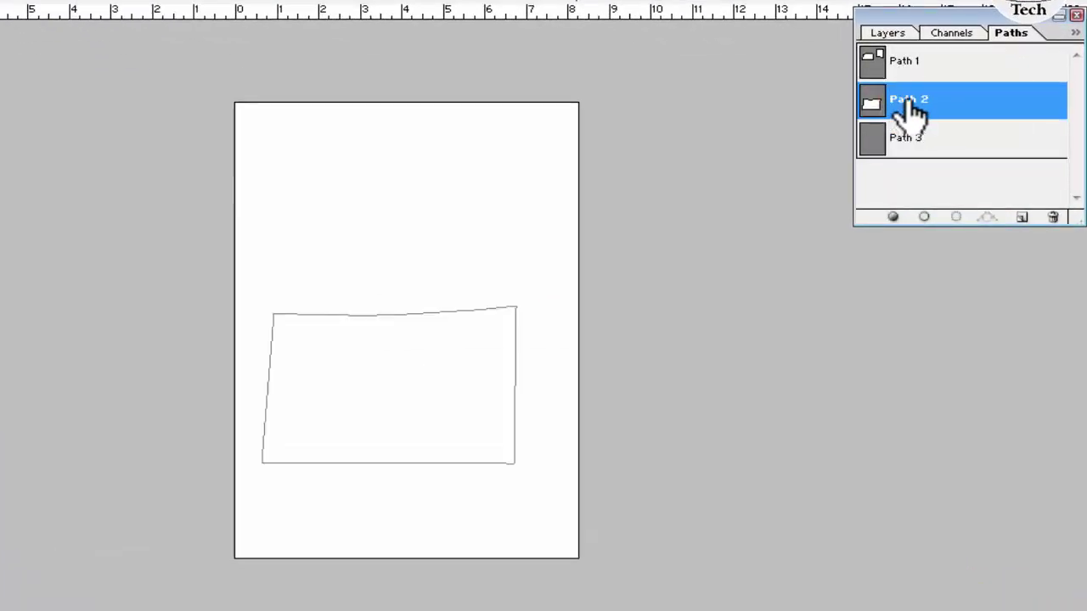
click(903, 62)
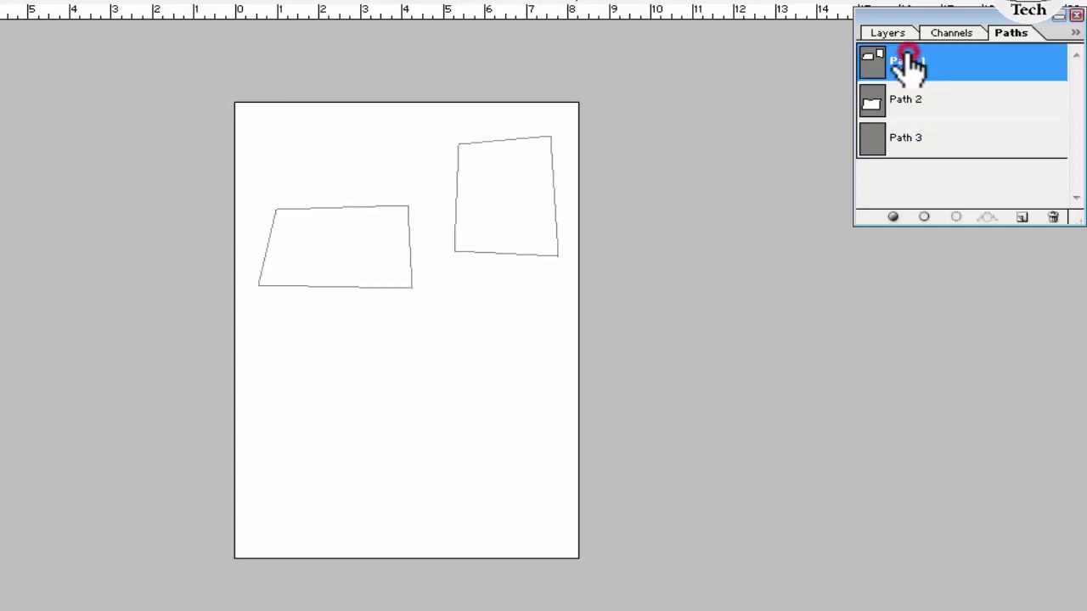
click(907, 100)
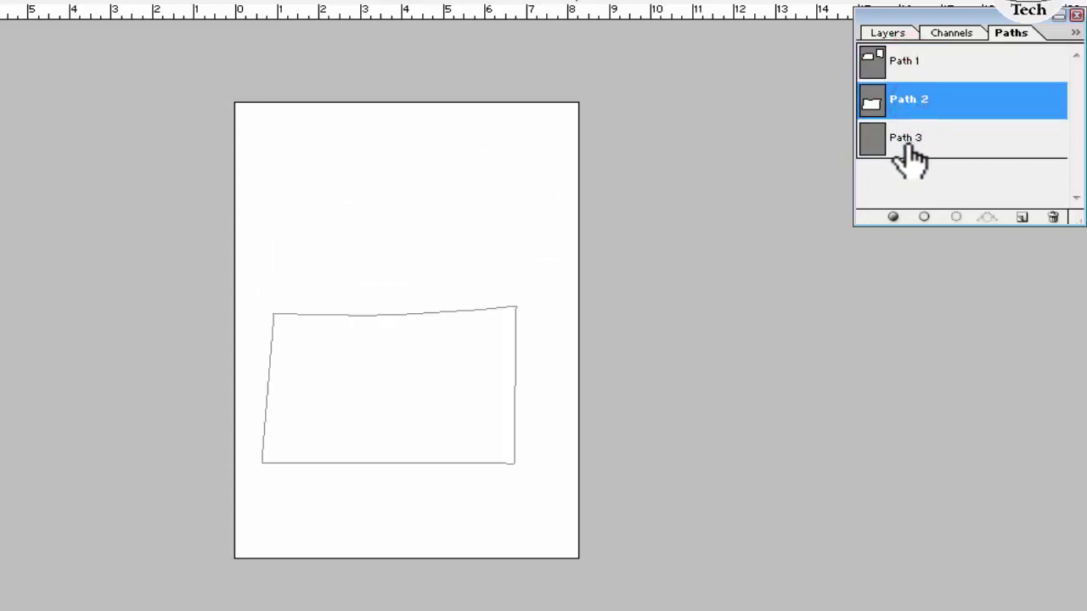
click(902, 139)
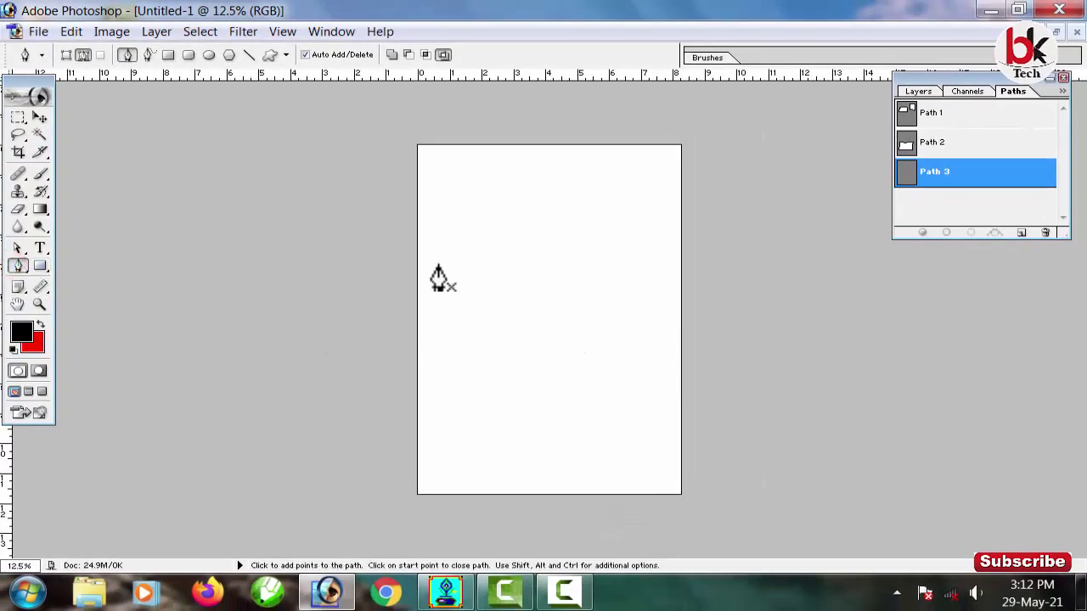
Step: Draw a closed shape about 6 by 3 inches in Path 3, with straight upper and lower edges and outward-curving ends
click(449, 318)
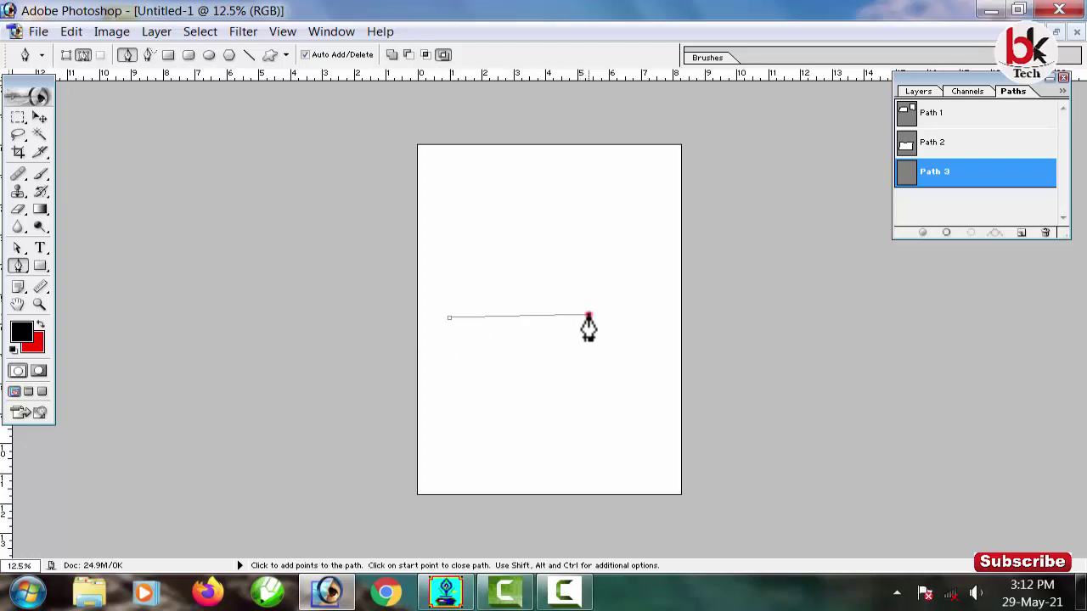
drag(593, 406, 535, 456)
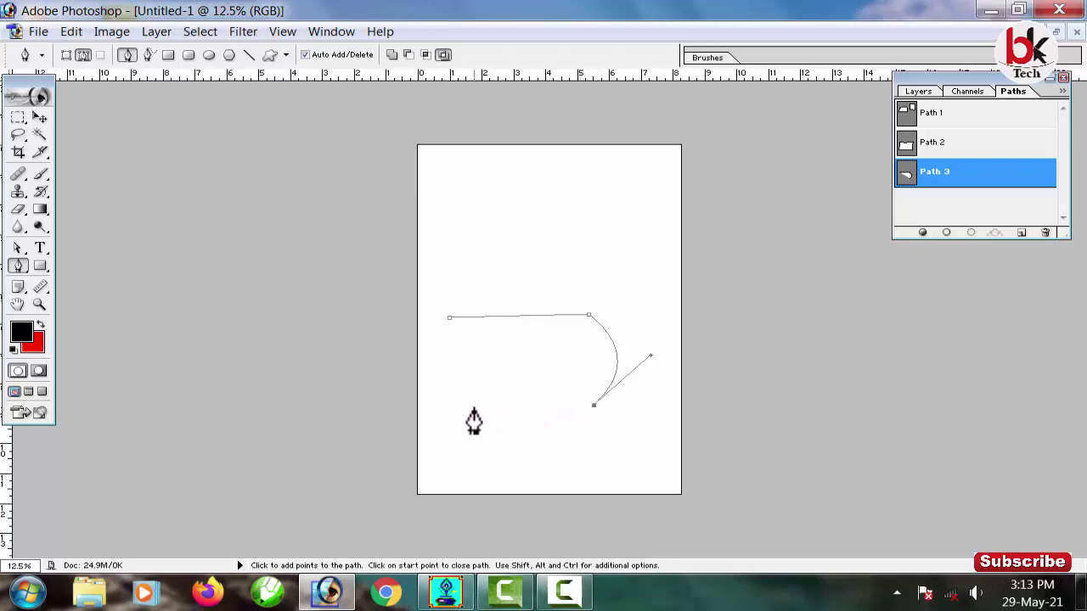
click(468, 407)
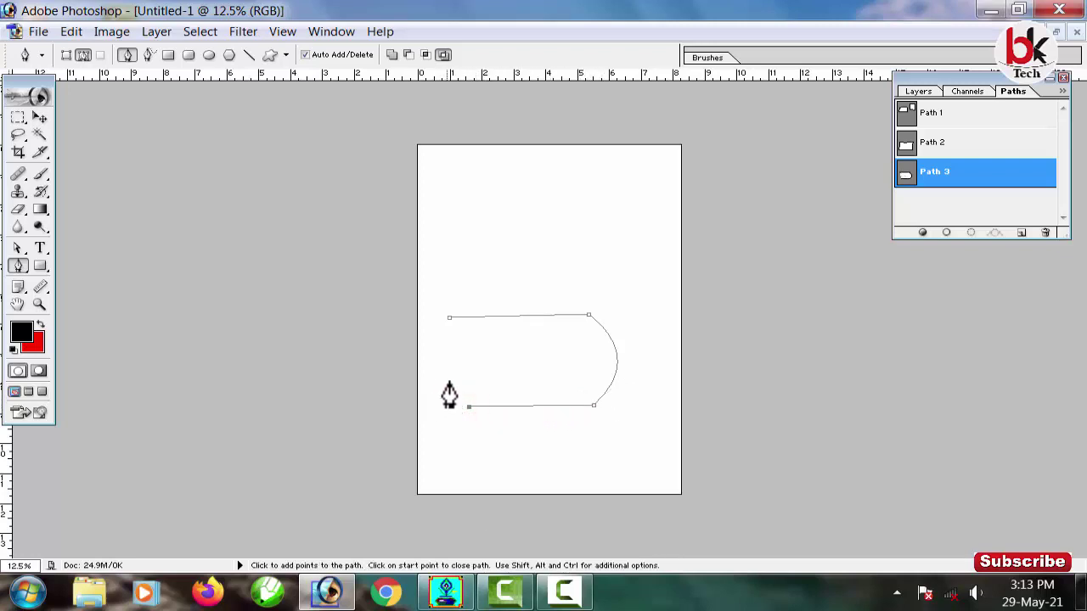
drag(469, 408, 485, 418)
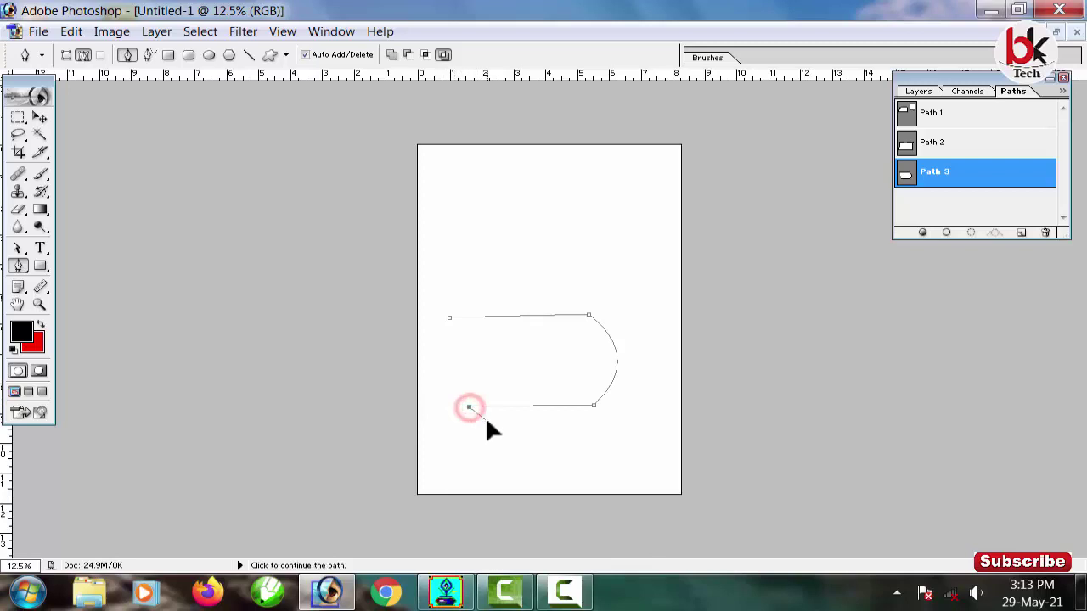
key(ctrl+z)
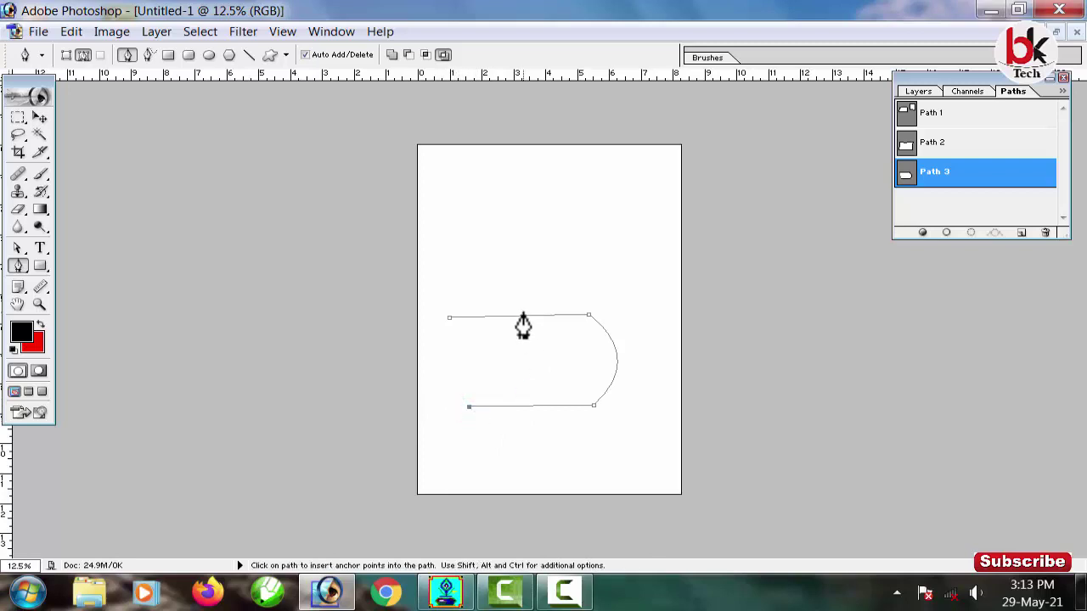
click(468, 406)
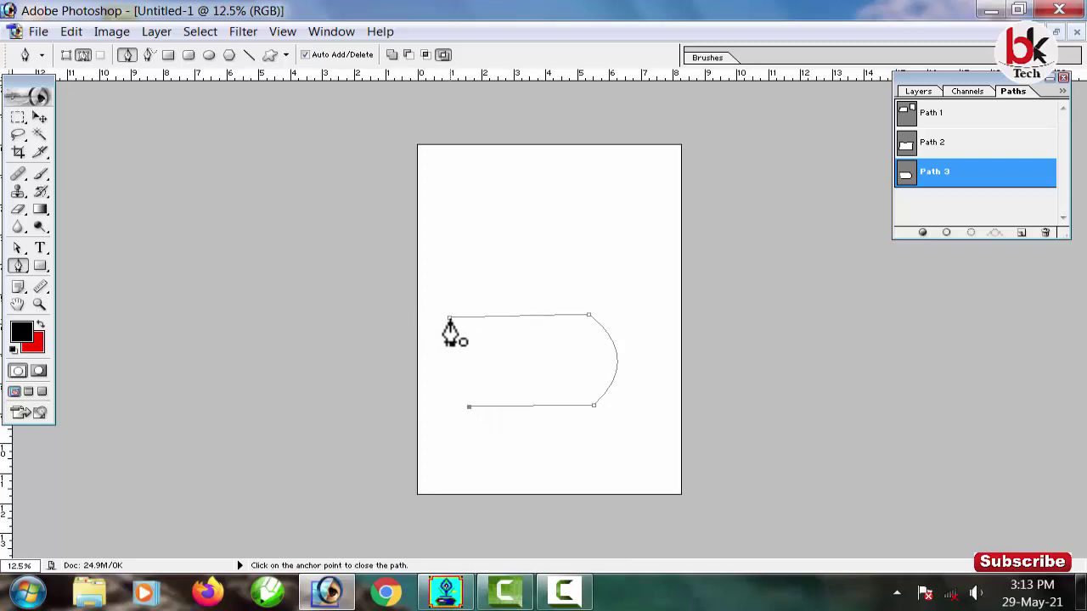
drag(449, 318, 462, 271)
drag(489, 222, 501, 244)
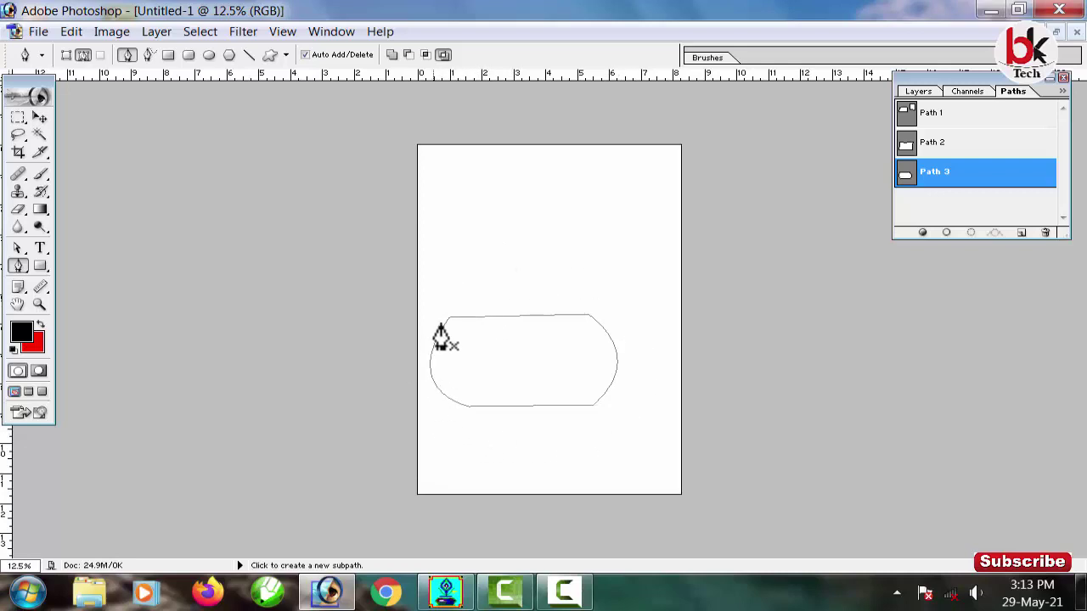
Step: Add an anchor point midway along the Path 3 shape's lower edge with the Add Anchor Point tool and curve that edge downward
click(522, 409)
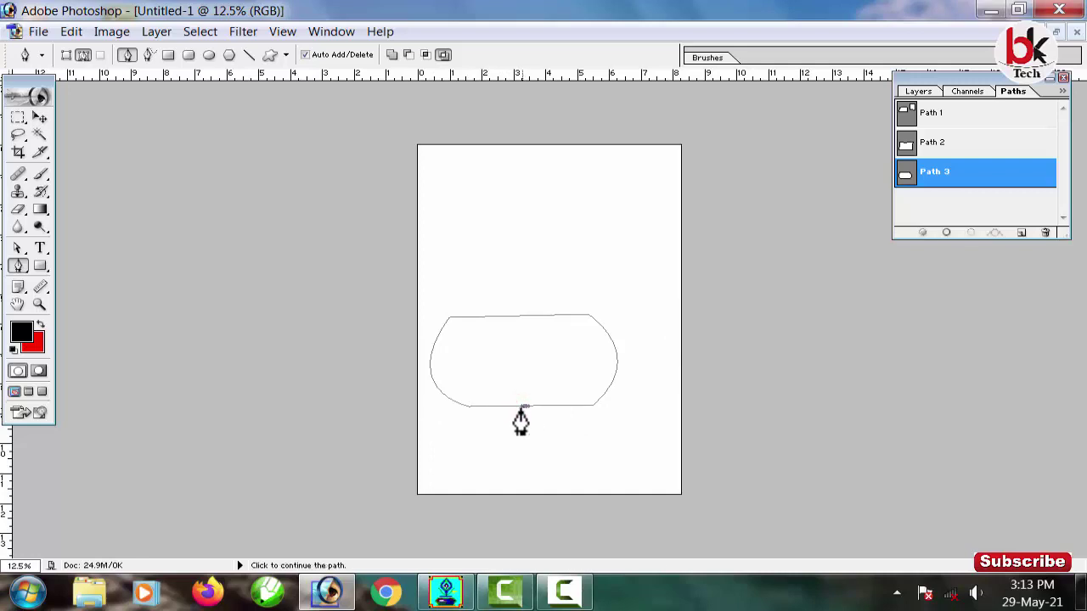
key(ctrl+alt+z)
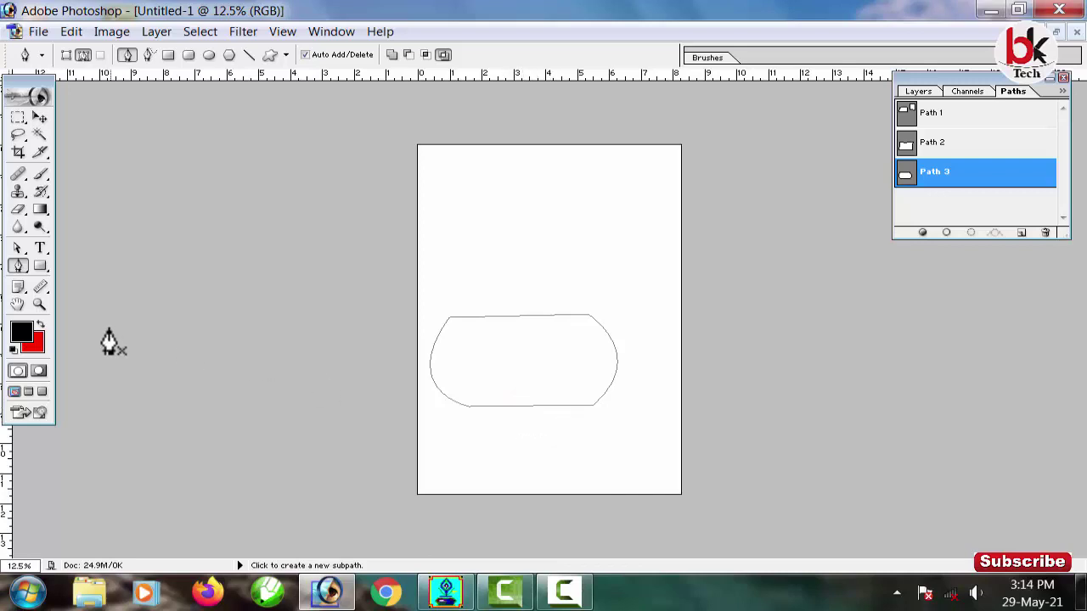
right_click(20, 267)
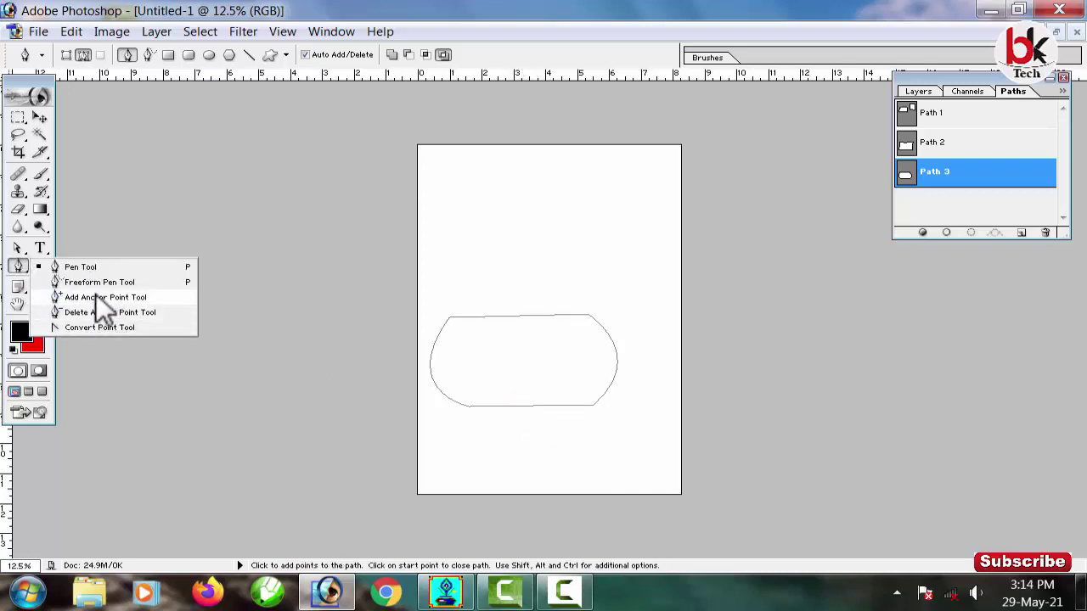
click(118, 299)
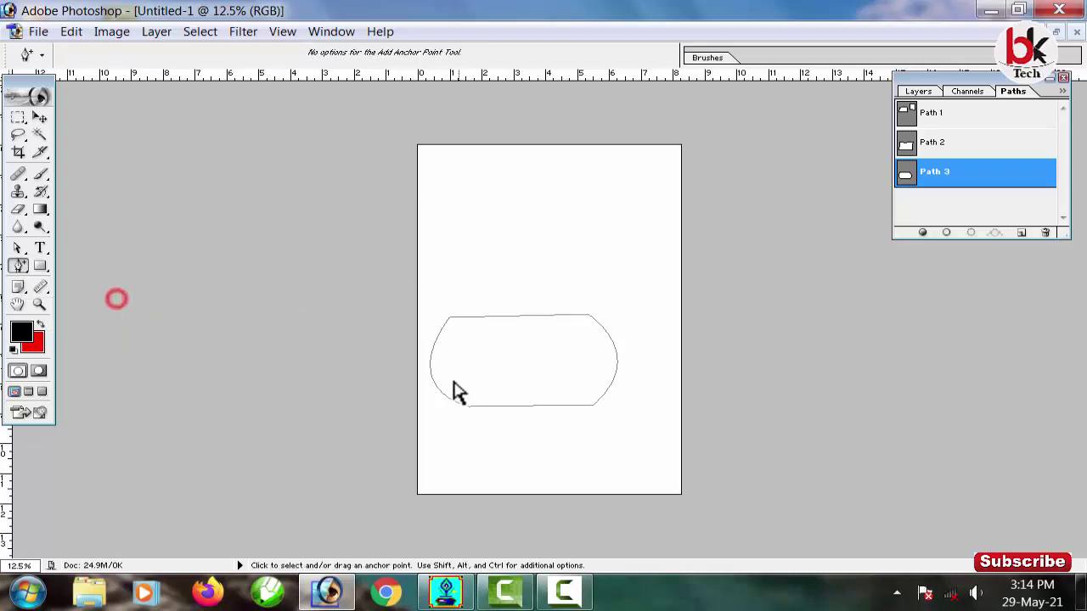
click(526, 407)
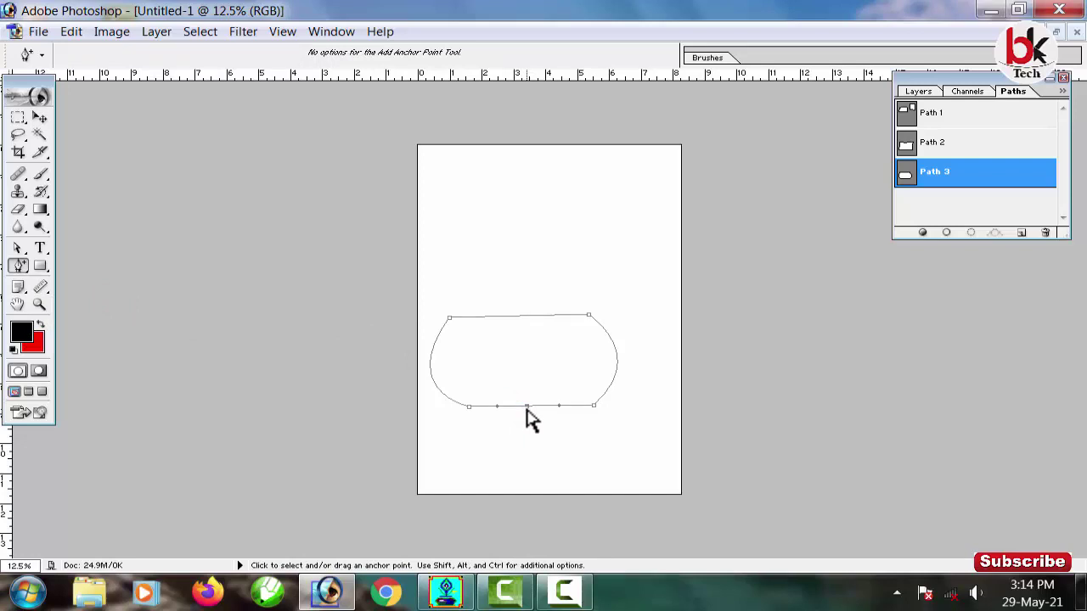
drag(527, 406, 594, 435)
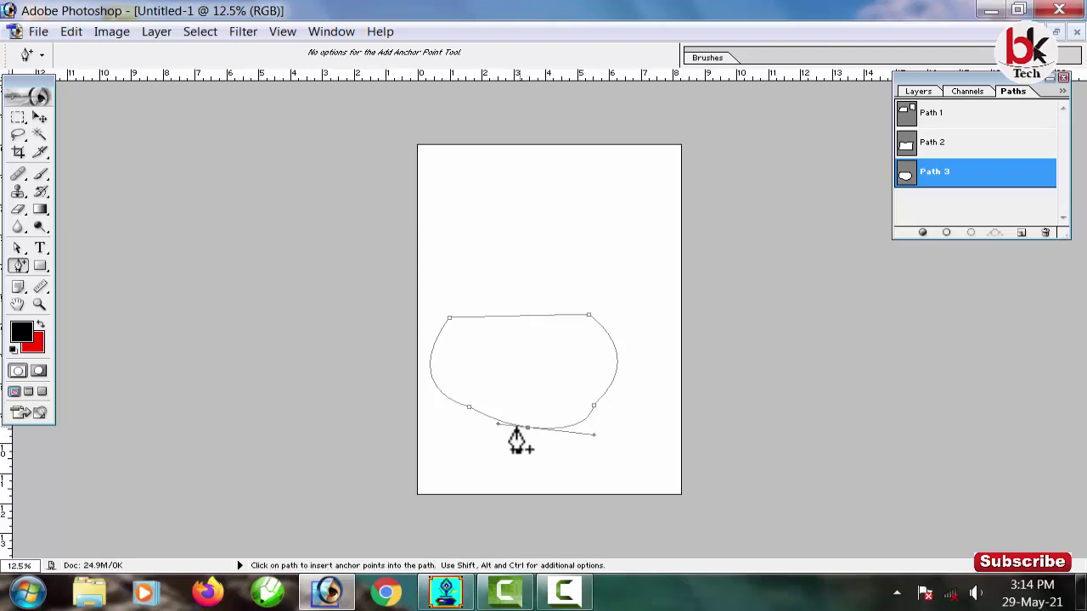
Step: Tilt the direction handles of the Path 3 shape's lower middle anchor, then angle each downward independently with the Convert Point tool to form two lobes
drag(499, 422, 486, 435)
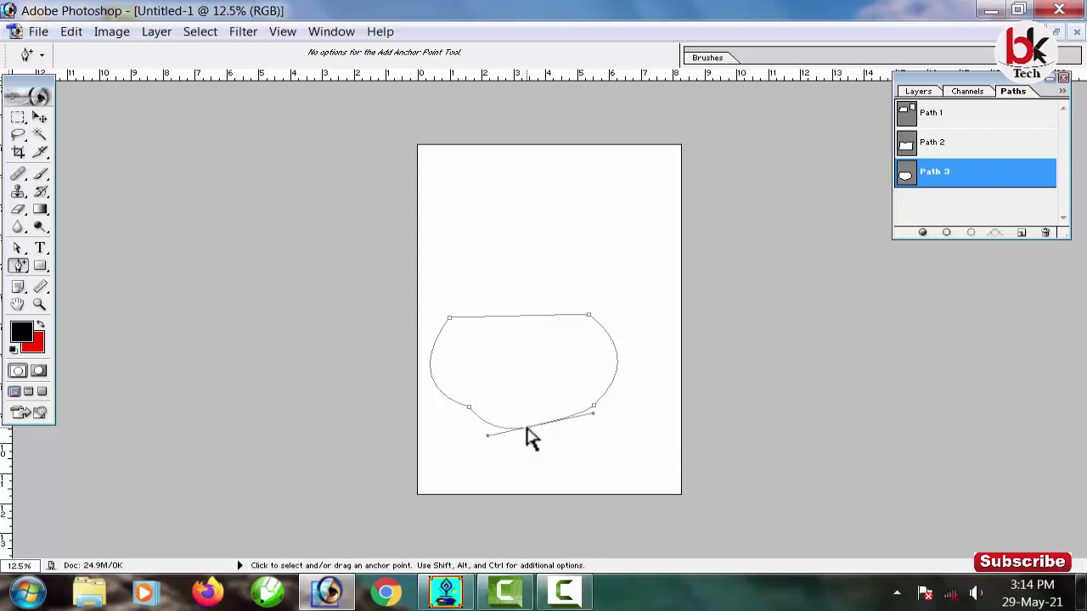
click(525, 427)
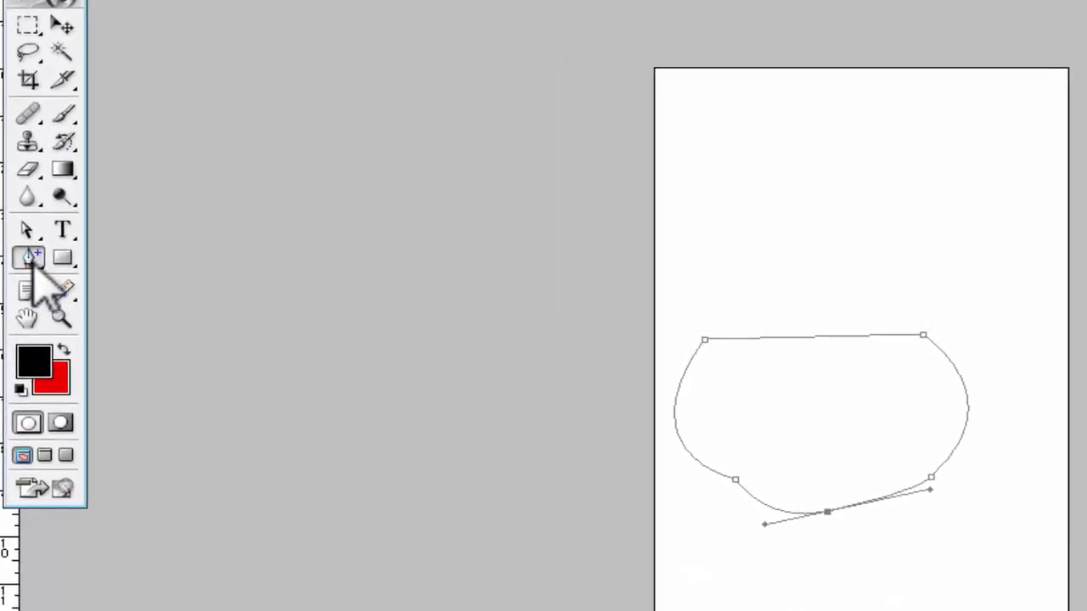
click(20, 268)
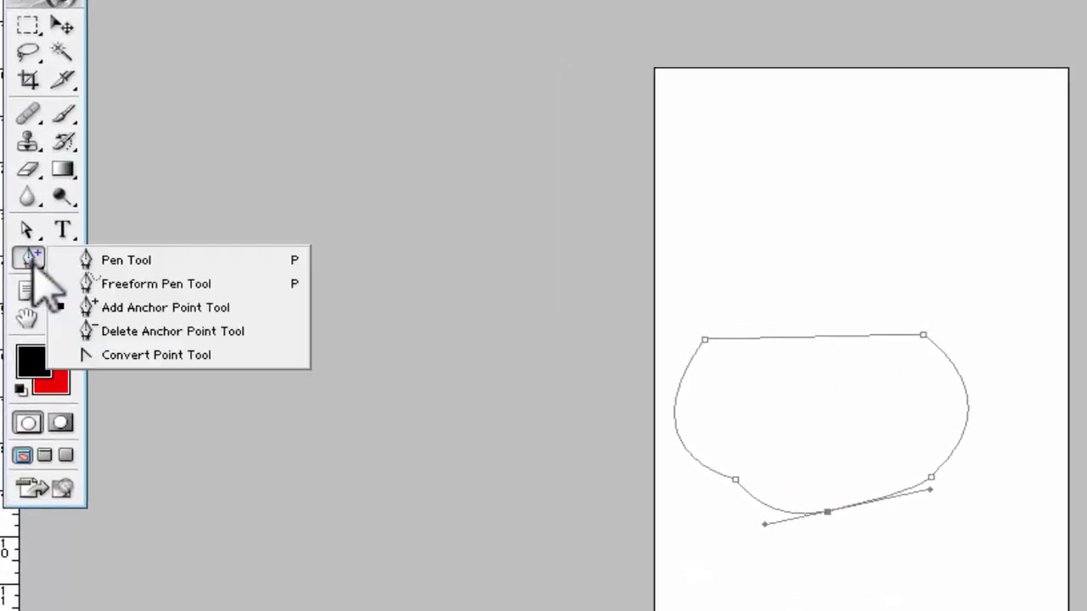
click(157, 357)
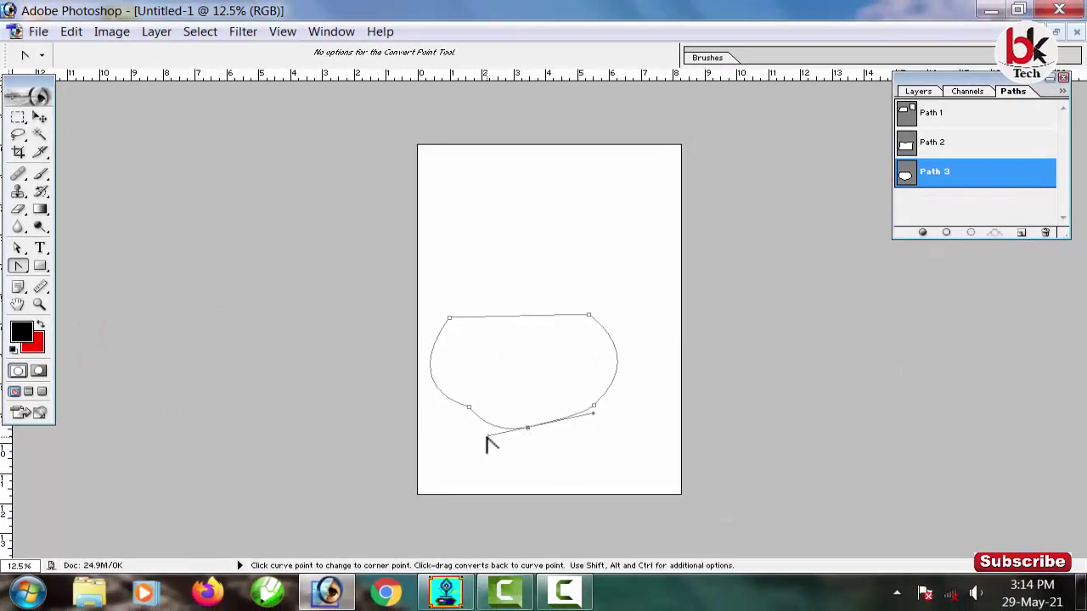
drag(485, 436, 472, 462)
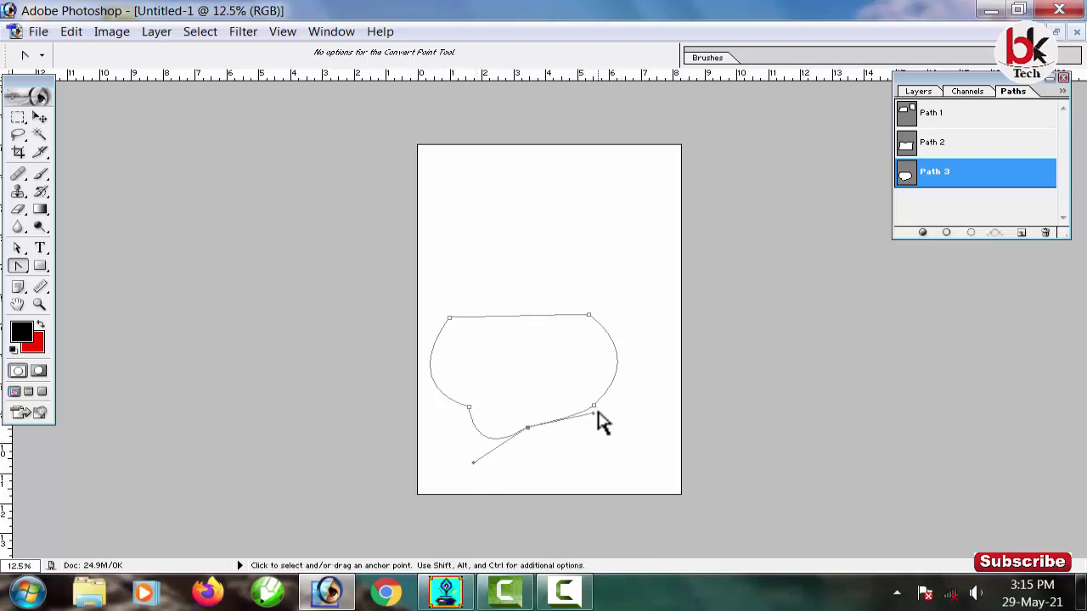
drag(594, 413, 559, 464)
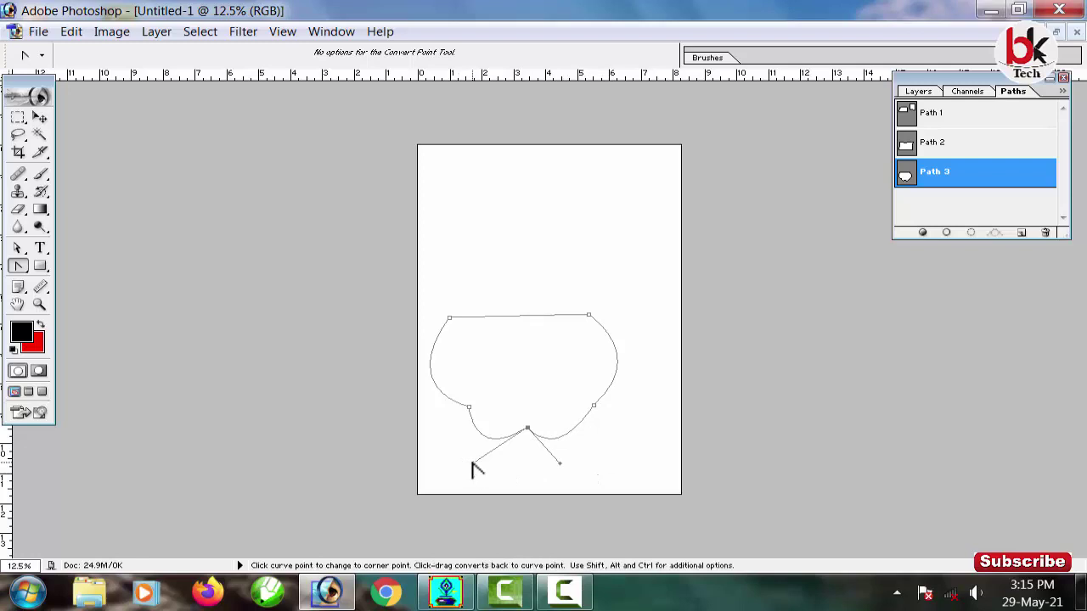
drag(473, 462, 478, 476)
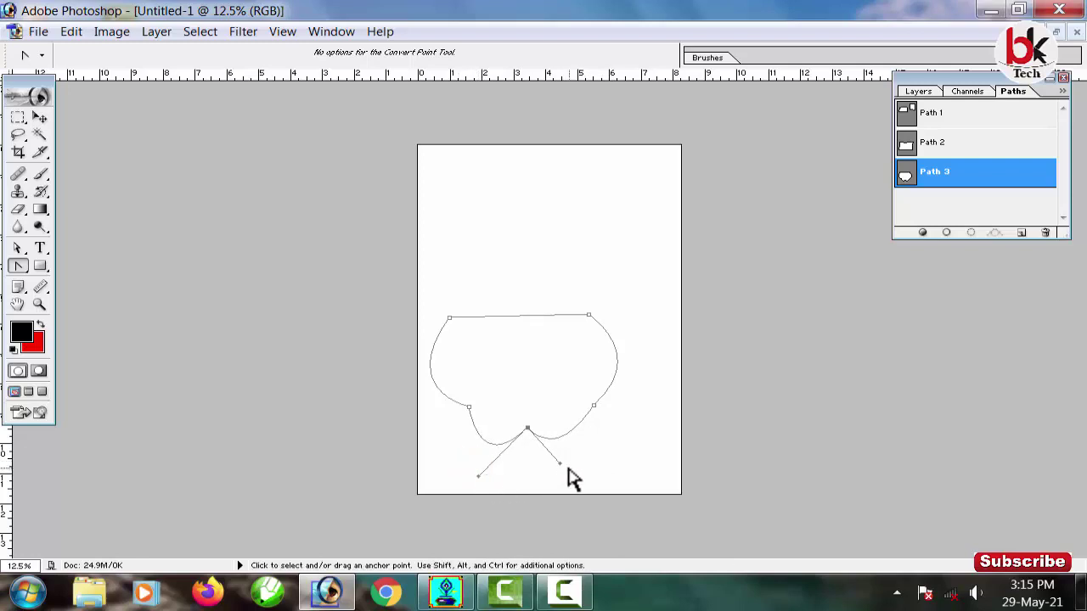
drag(559, 465, 565, 471)
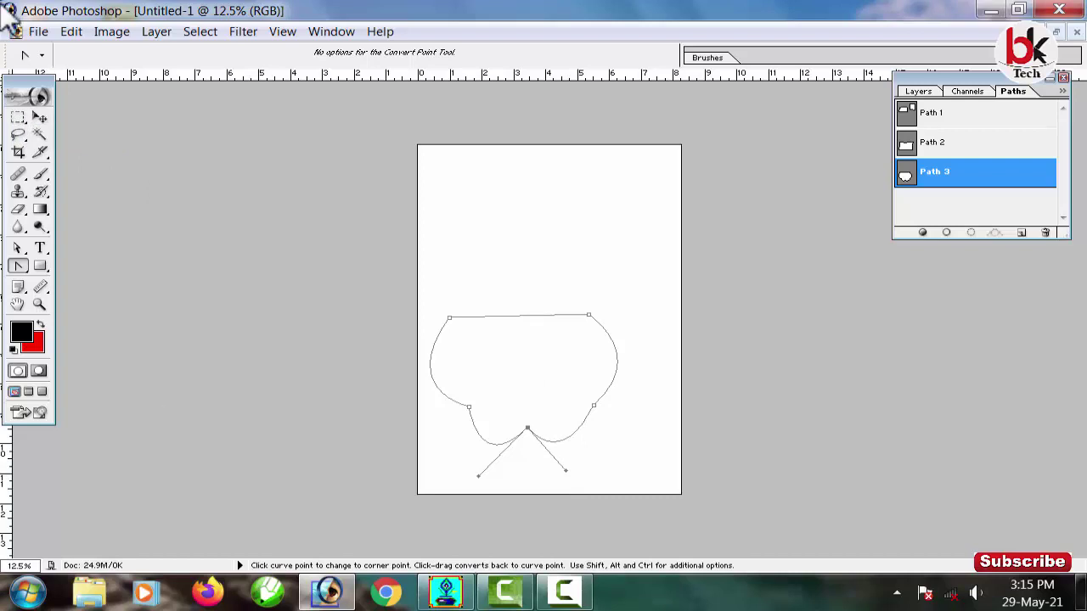
Step: Bulge the shape's right side farther outward by extending the lower-right anchor point's handle with the Direct Selection tool
click(18, 250)
drag(21, 251, 100, 263)
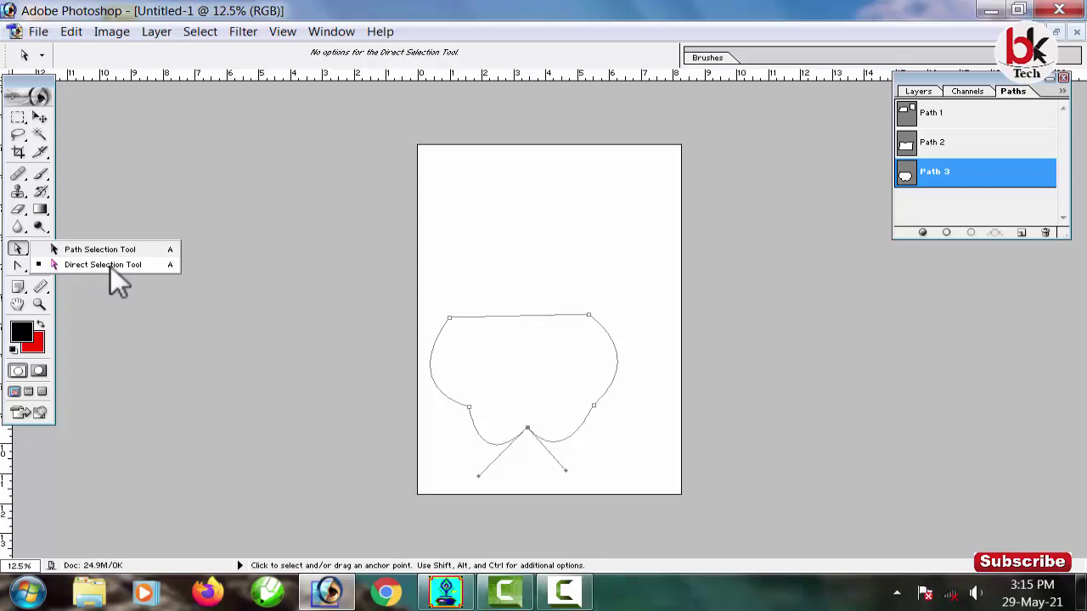
click(595, 406)
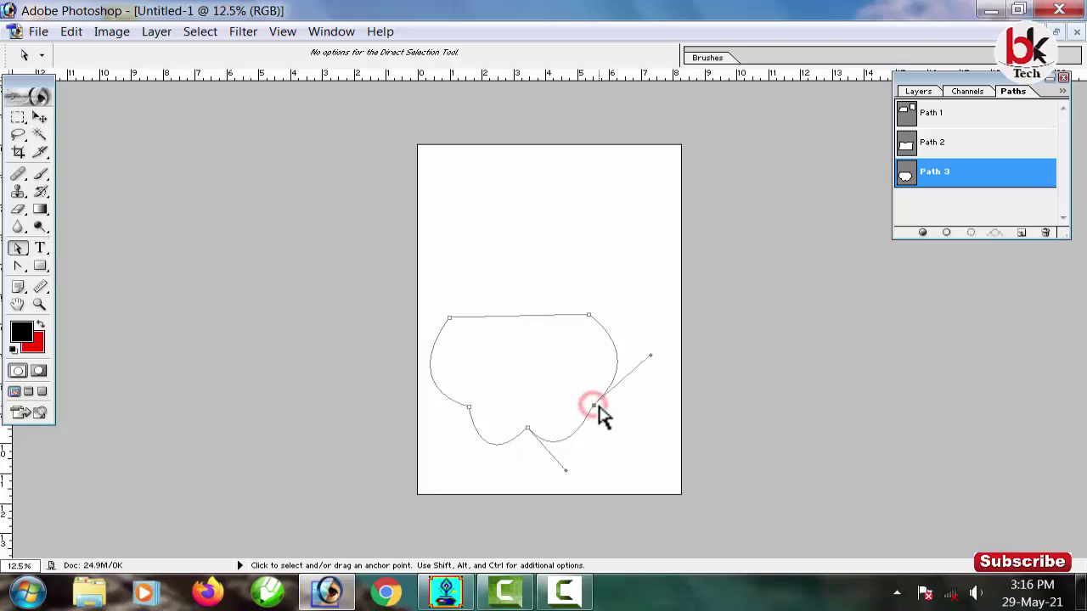
mouse_move(650, 357)
mouse_down()
mouse_move(654, 389)
mouse_move(638, 349)
mouse_move(650, 364)
mouse_move(569, 337)
mouse_move(655, 342)
mouse_move(670, 317)
mouse_move(670, 348)
mouse_up()
Step: Move the whole Path 3 shape up about 3.7 inches with the Path Selection tool and place a copy below it, offset slightly right
click(17, 248)
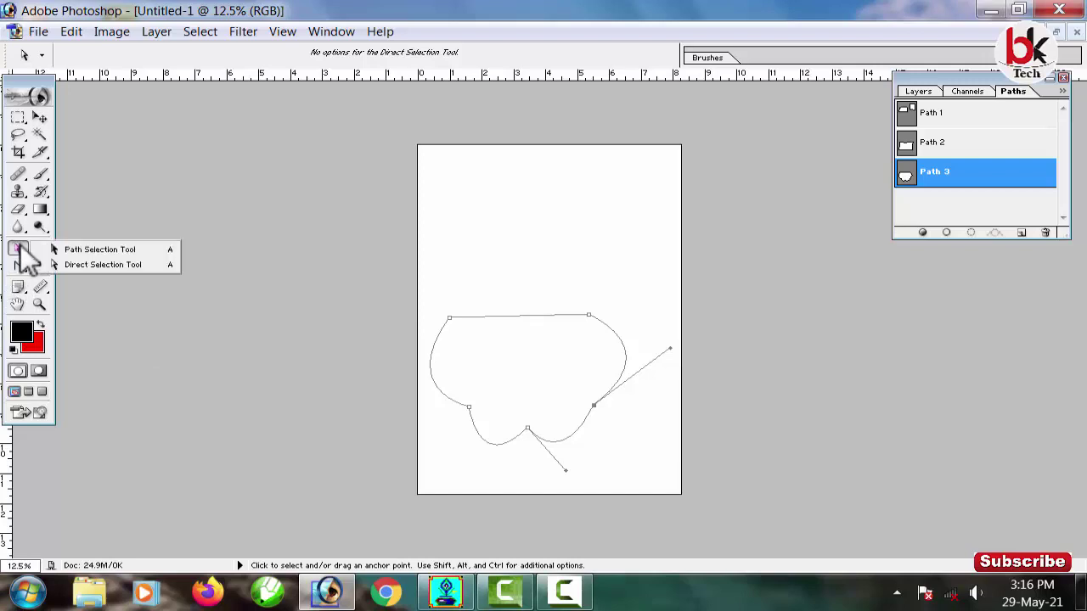
click(104, 249)
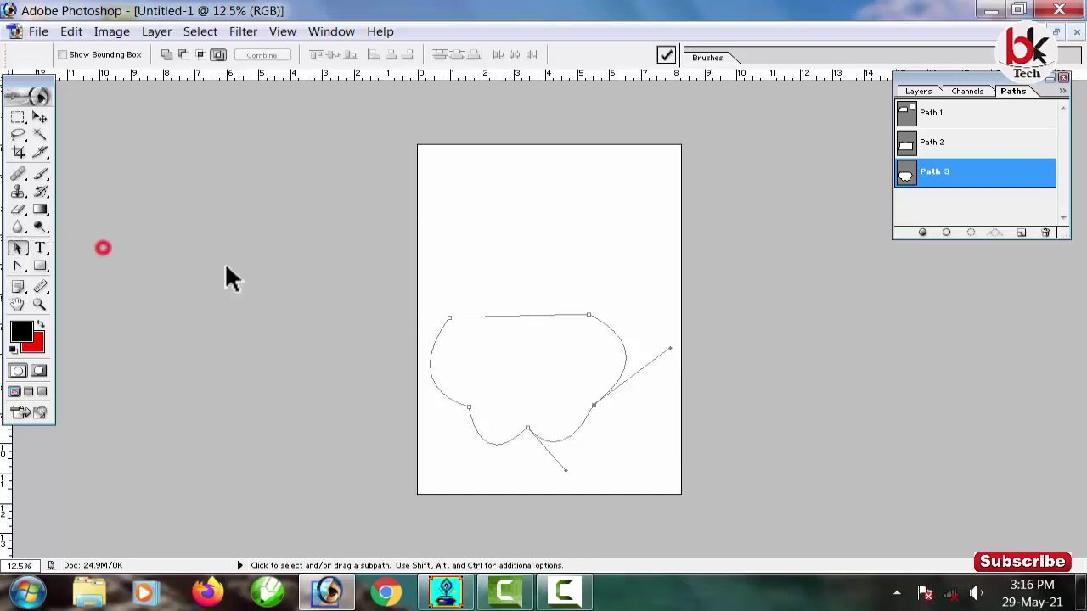
drag(417, 293, 660, 467)
drag(547, 316, 551, 200)
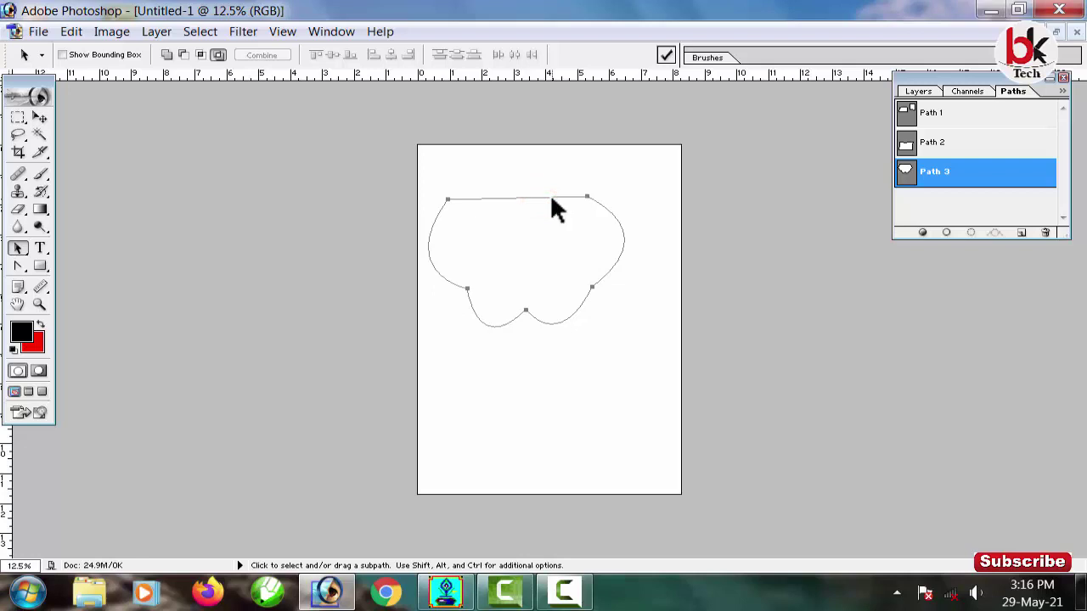
drag(552, 199, 592, 339)
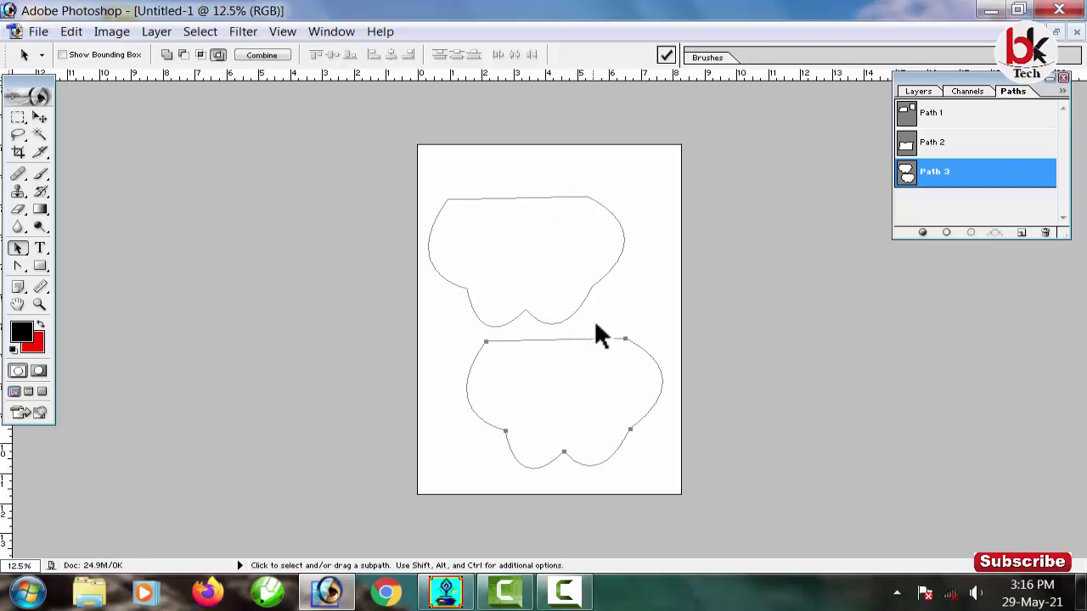